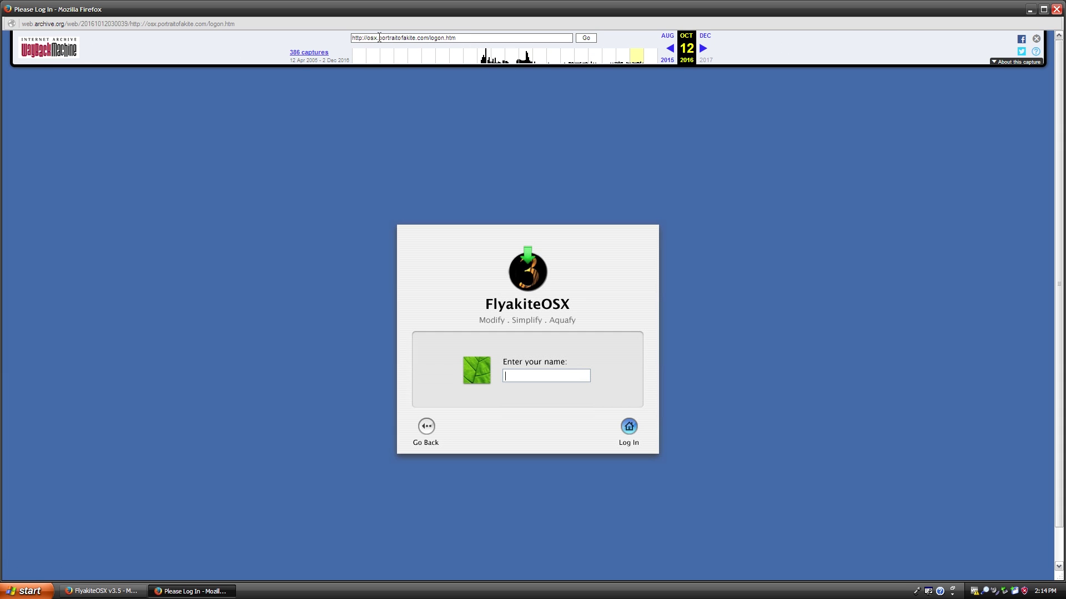
Close the Wayback archive toolbar and bring the FlyakiteOSX v3.5 Firefox window to the front
{"action": "left_click", "coordinate": [1035, 38]}
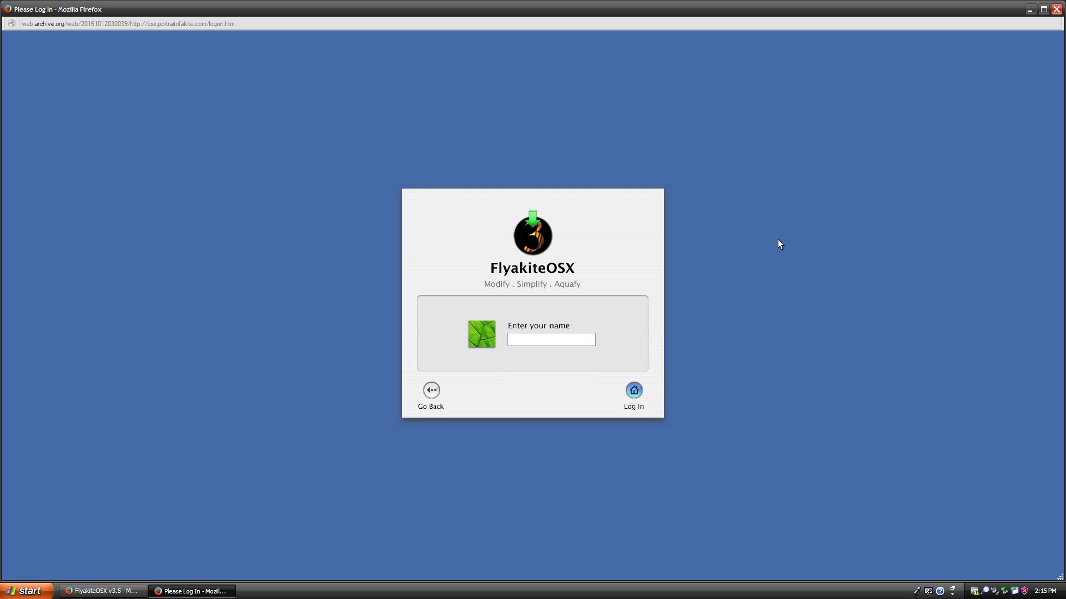
{"action": "left_click", "coordinate": [106, 591]}
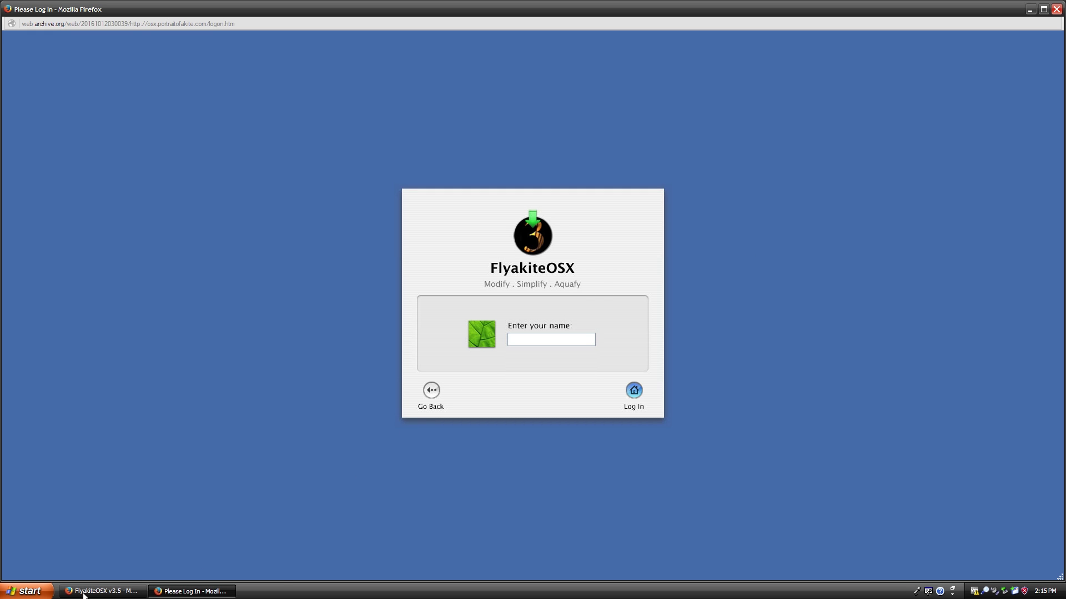
Compare the MajorGeeks download page with the archived site, ending on the archived FlyakiteOSX tab
{"action": "left_click", "coordinate": [141, 25]}
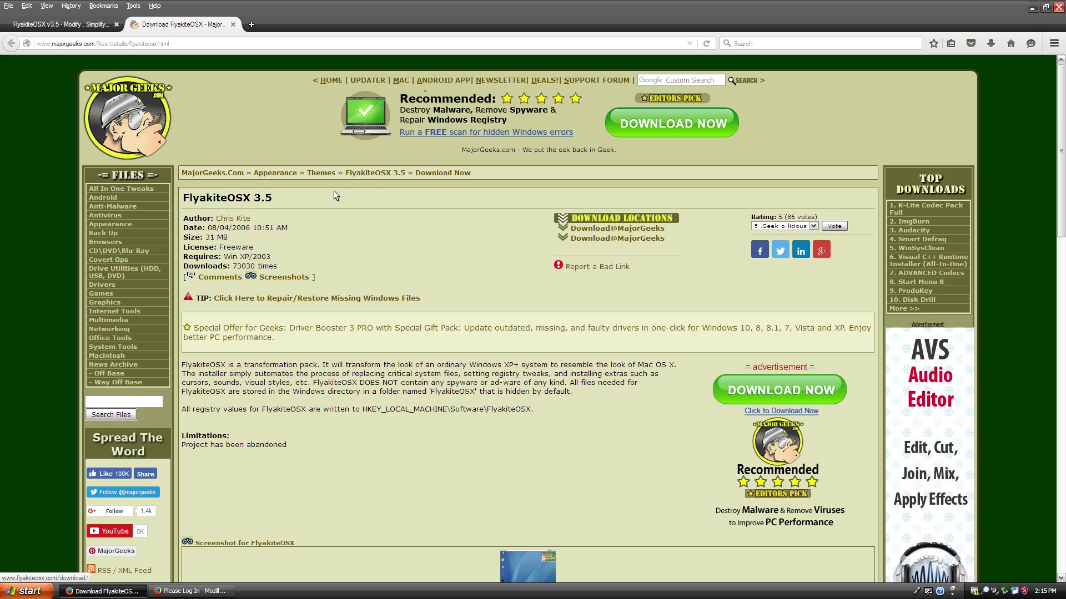
{"action": "left_click", "coordinate": [61, 24]}
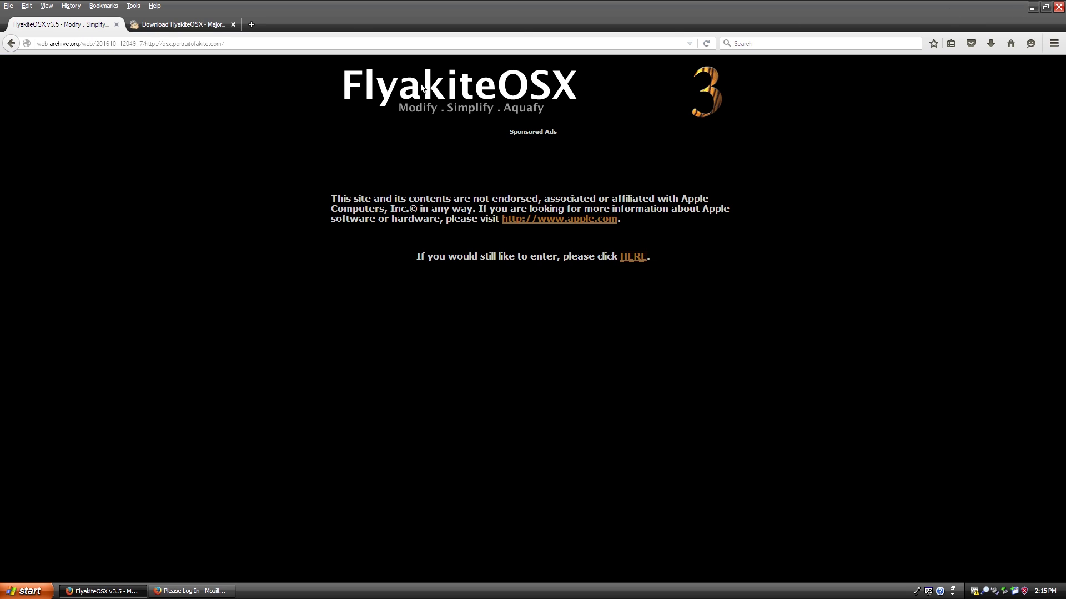
{"action": "left_click", "coordinate": [213, 25]}
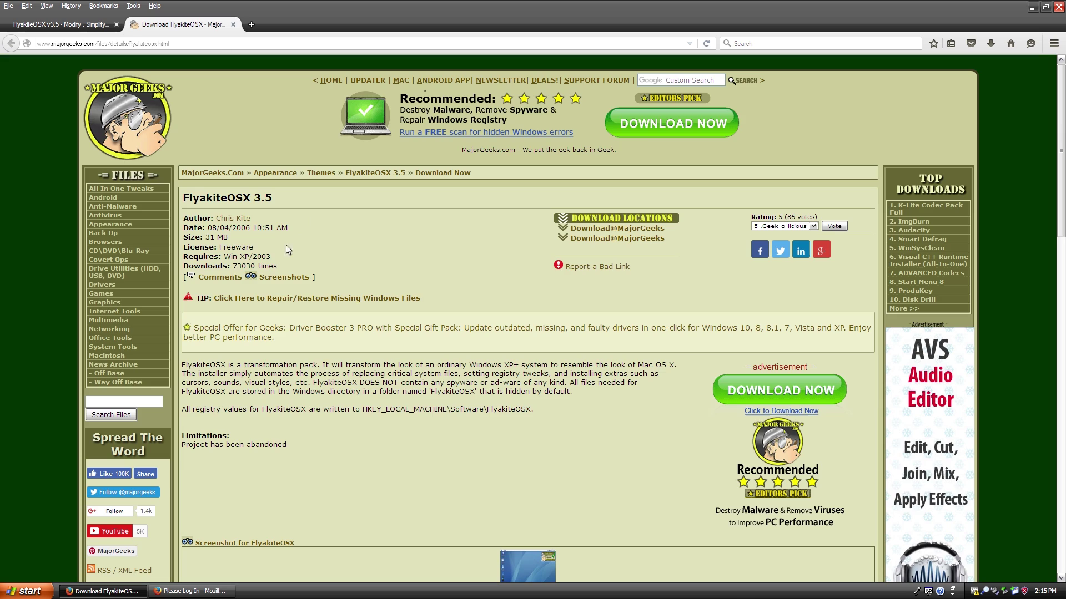
{"action": "left_click", "coordinate": [61, 24]}
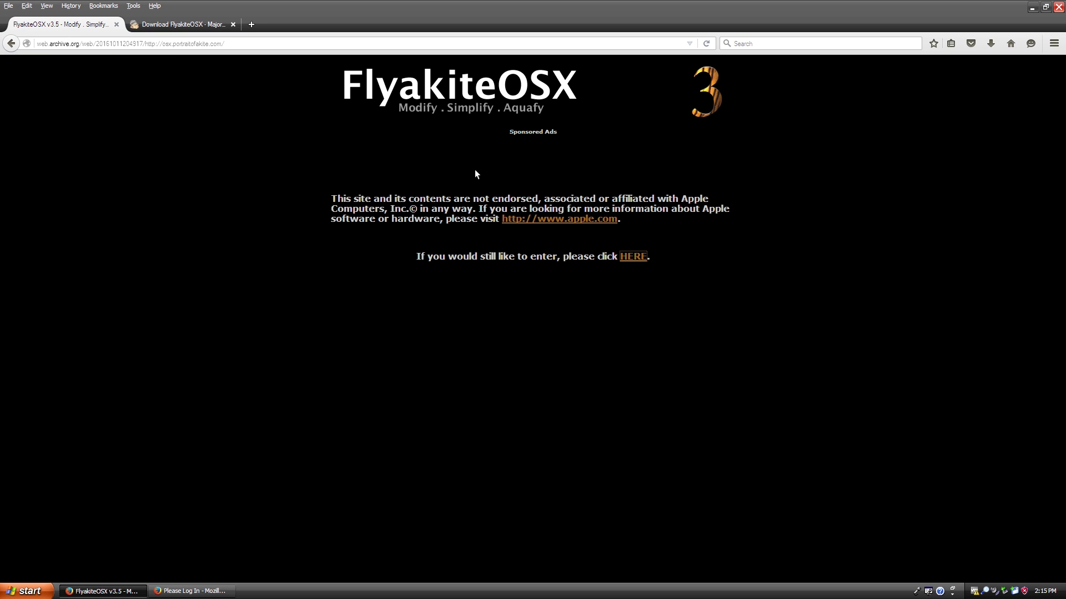
Enter a user name in the site's Please Log In window and log in
{"action": "left_click", "coordinate": [633, 256]}
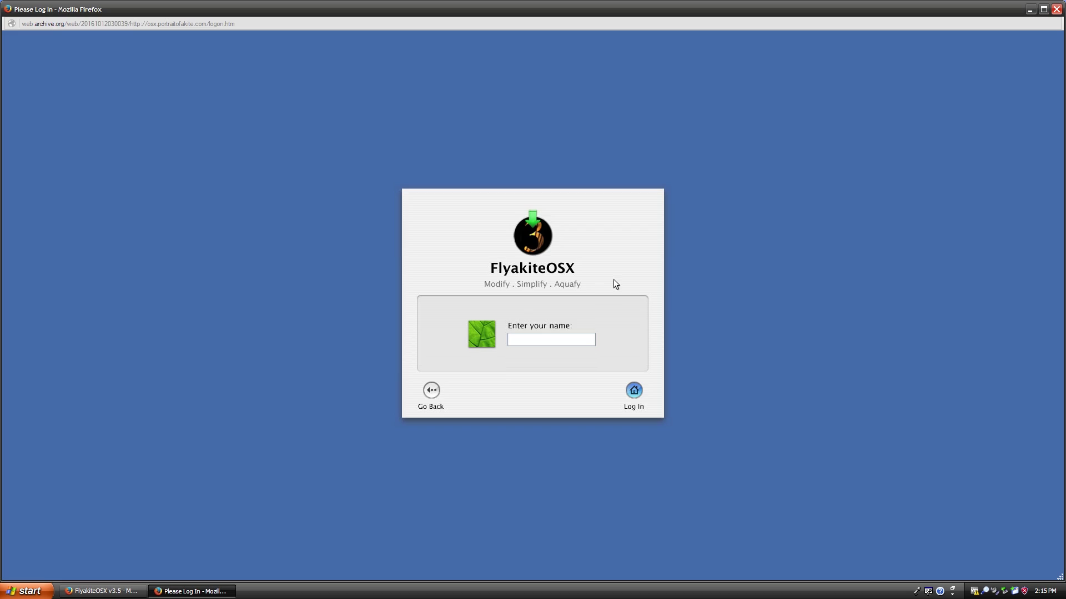
{"action": "left_click", "coordinate": [550, 340]}
{"action": "type", "text": "Michael"}
{"action": "left_click", "coordinate": [634, 390]}
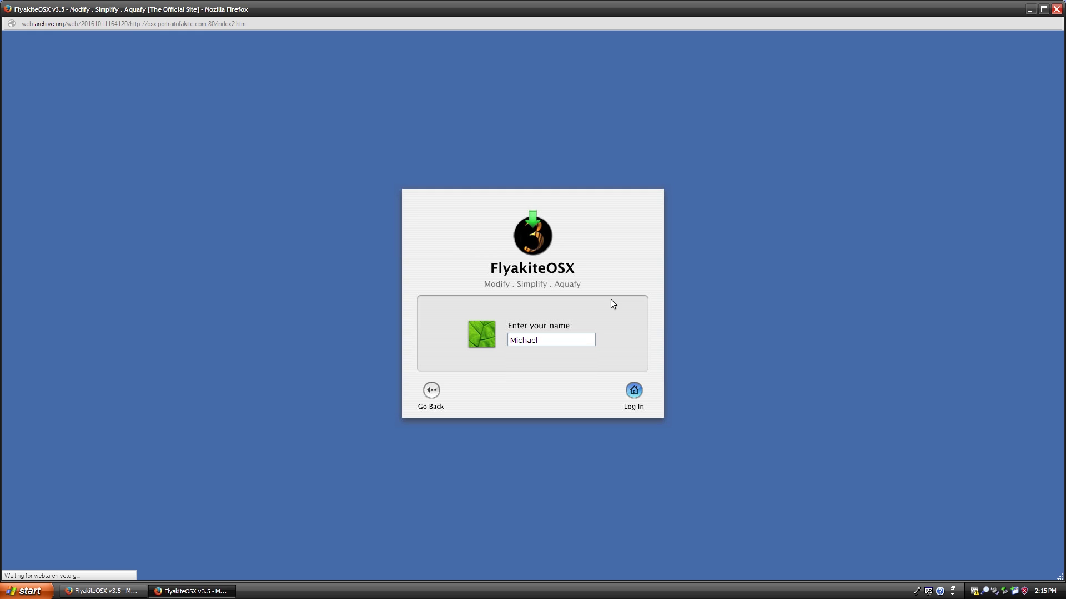
{"action": "left_click", "coordinate": [634, 390]}
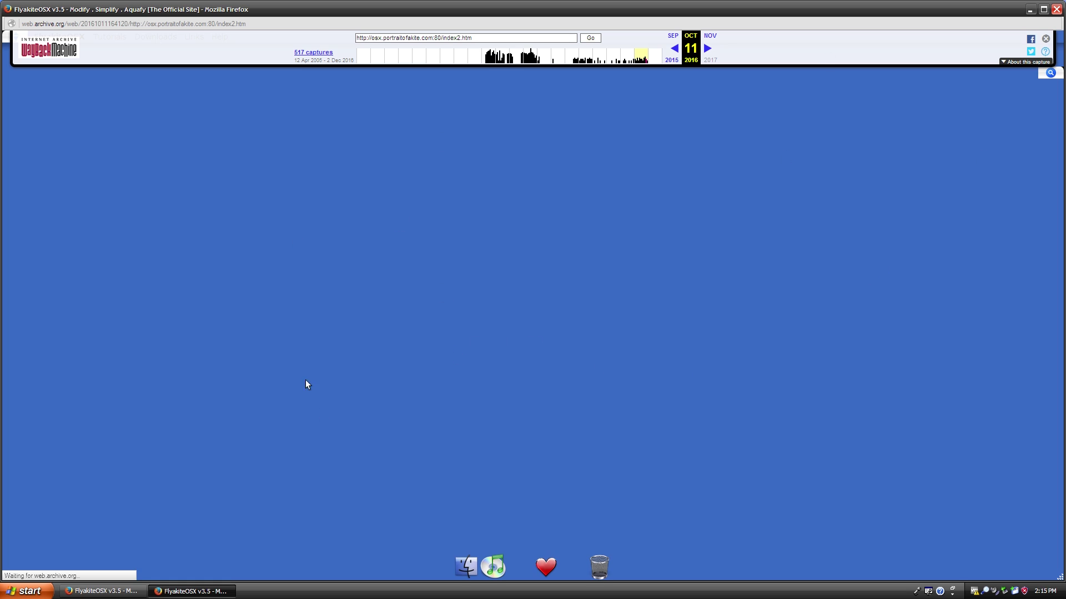
Close the Wayback toolbar and the resized news window, then briefly check the site's Downloads menu
{"action": "left_click", "coordinate": [1046, 39]}
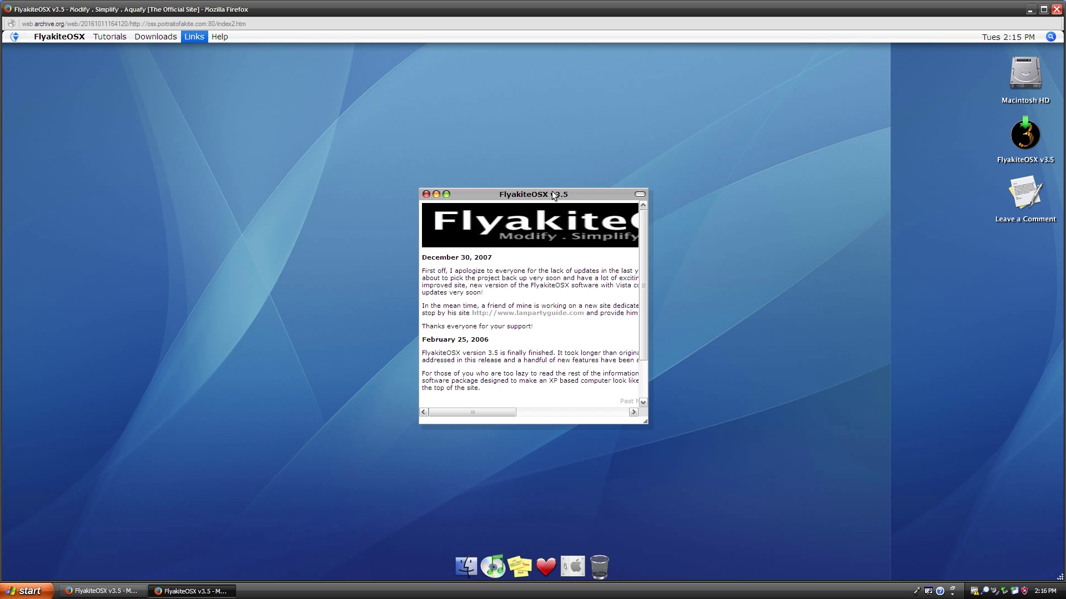
{"action": "left_click_drag", "start_coordinate": [552, 195], "coordinate": [475, 176]}
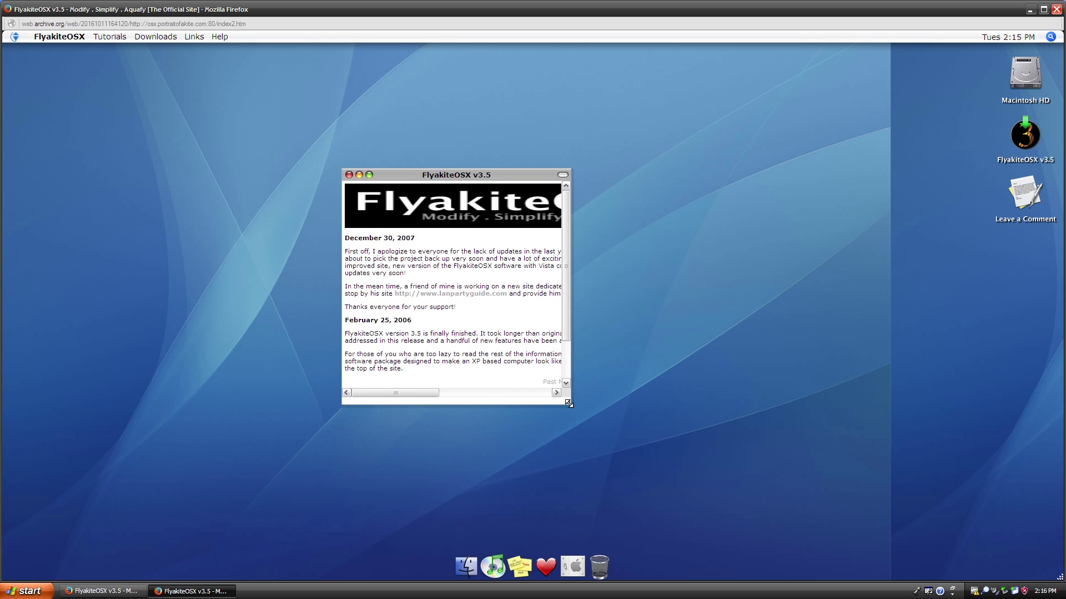
{"action": "left_click_drag", "start_coordinate": [568, 404], "coordinate": [814, 406]}
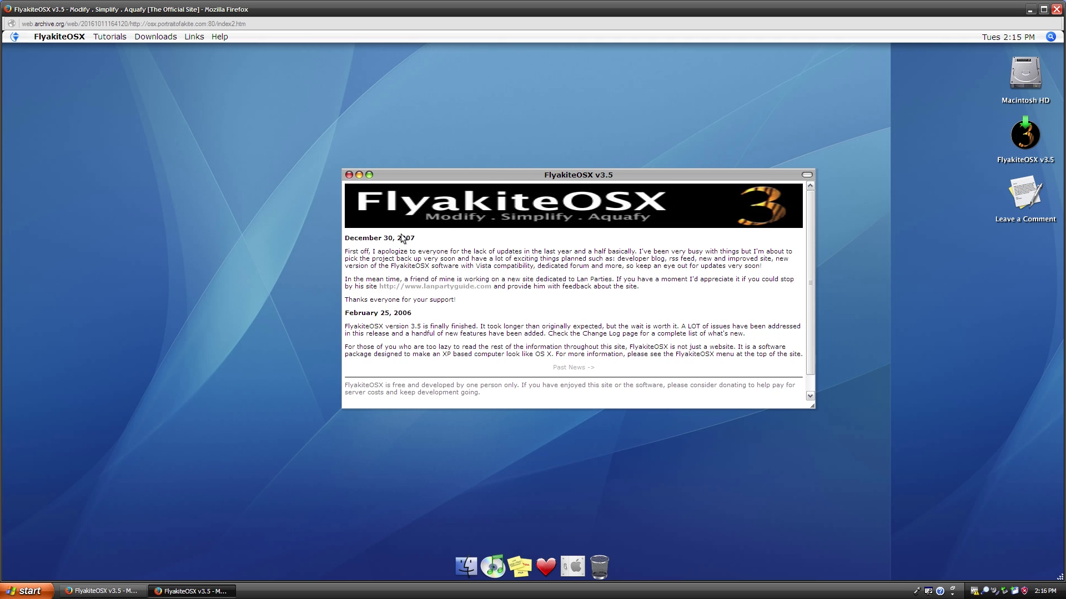
{"action": "left_click", "coordinate": [349, 176]}
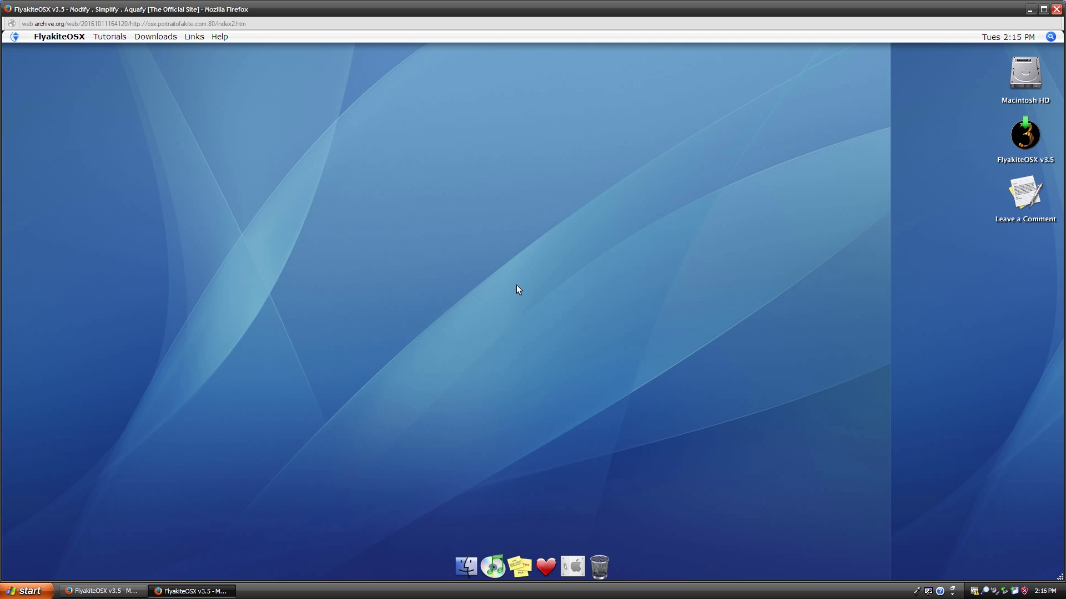
{"action": "left_click", "coordinate": [139, 39]}
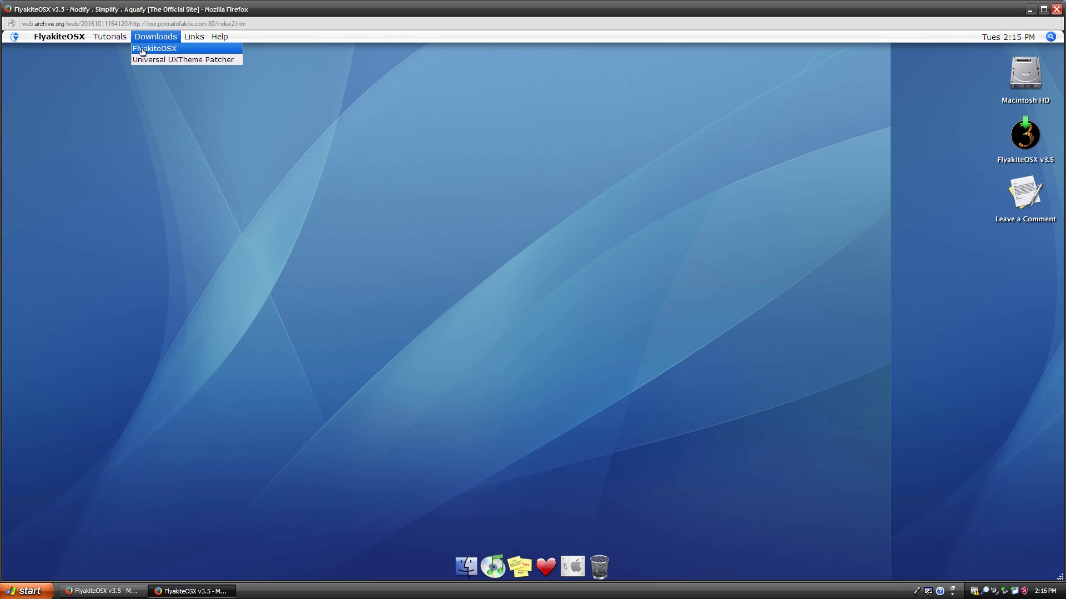
{"action": "left_click", "coordinate": [161, 49]}
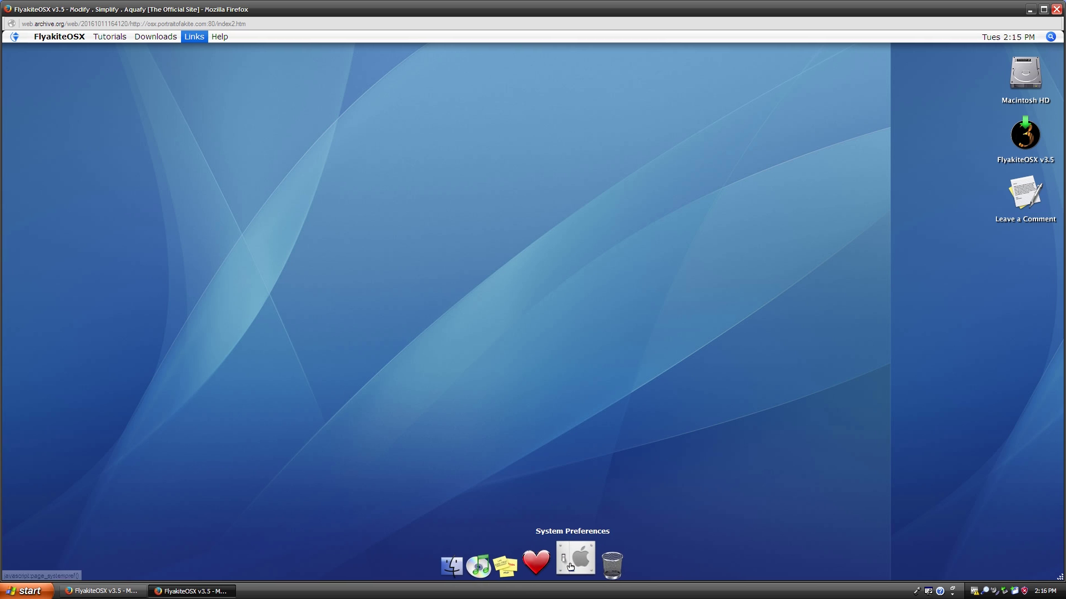
Close the archived site window and run the downloaded FlyakiteOSXv3.5.exe, allowing the unverified publisher
{"action": "left_click", "coordinate": [1056, 13]}
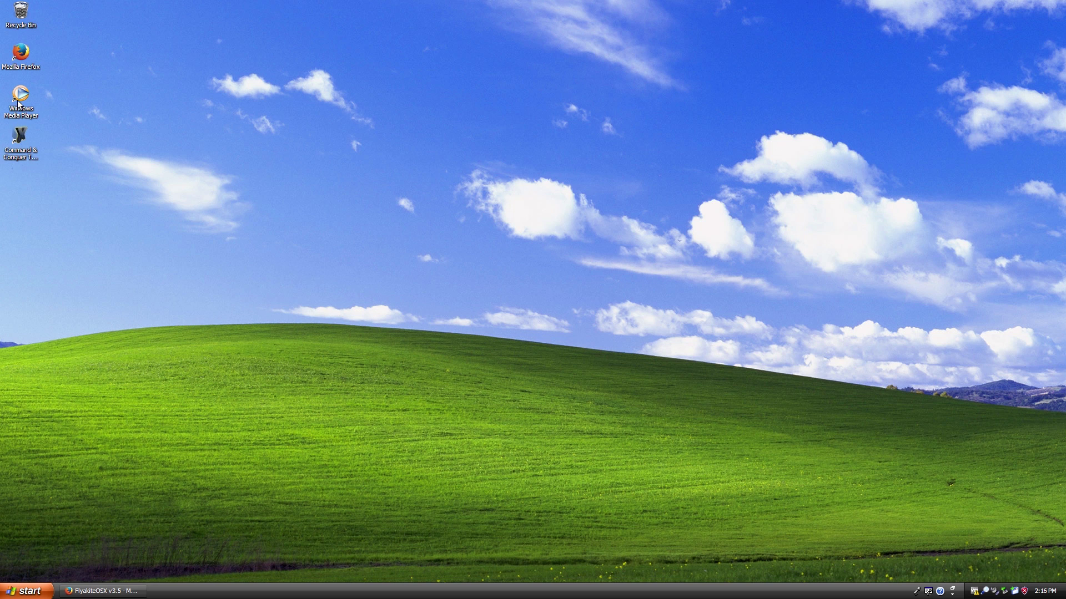
{"action": "left_click", "coordinate": [100, 591]}
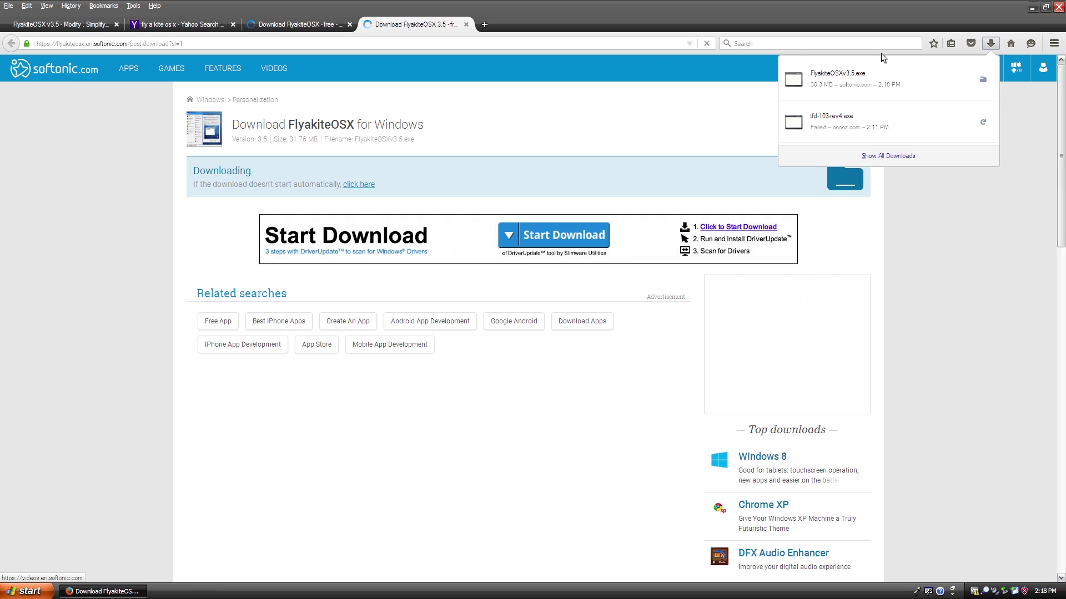
{"action": "left_click", "coordinate": [899, 85]}
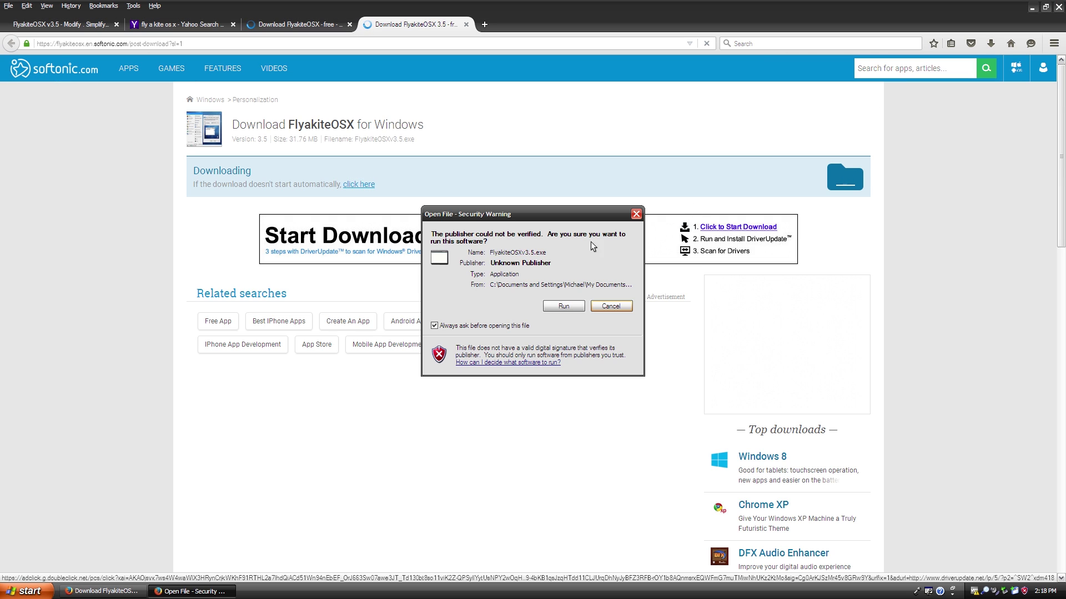
{"action": "left_click", "coordinate": [567, 306]}
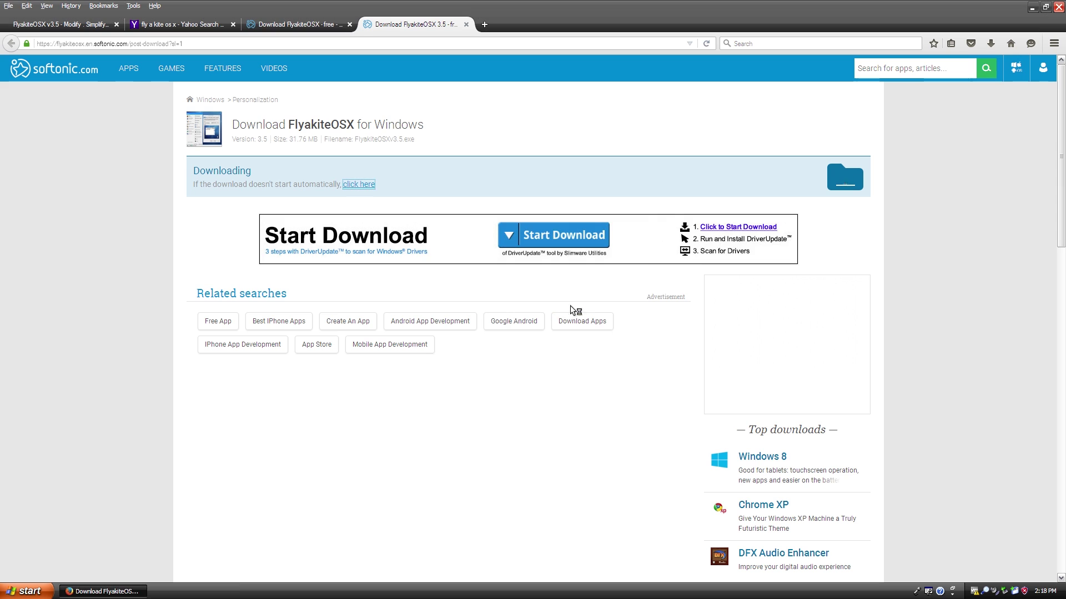
With Firefox minimized, accept the License Agreement terms and continue past the Read Me page
{"action": "left_click", "coordinate": [1032, 8]}
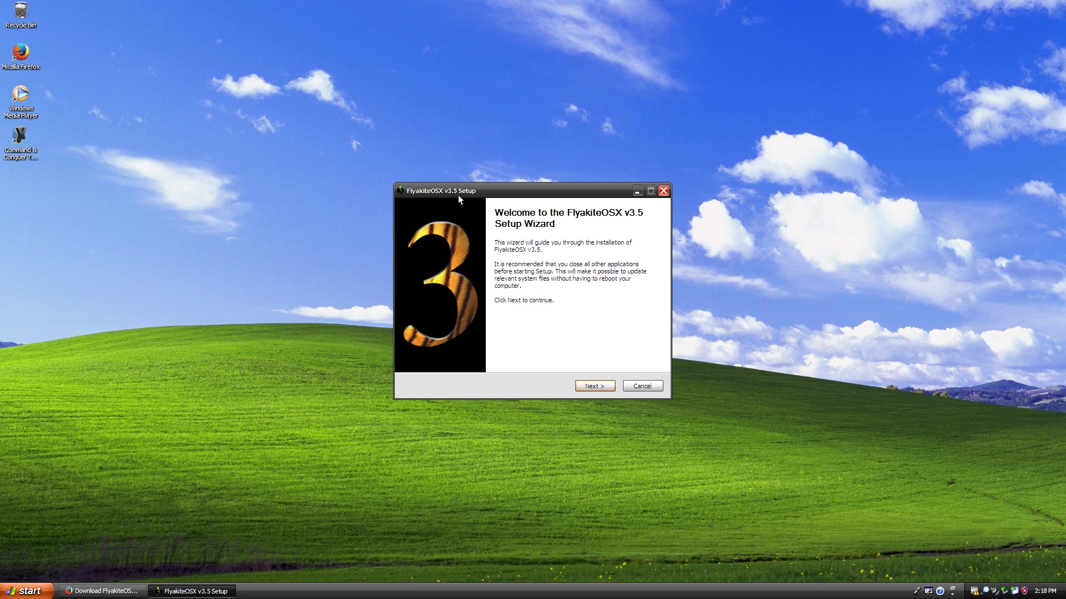
{"action": "left_click", "coordinate": [596, 385]}
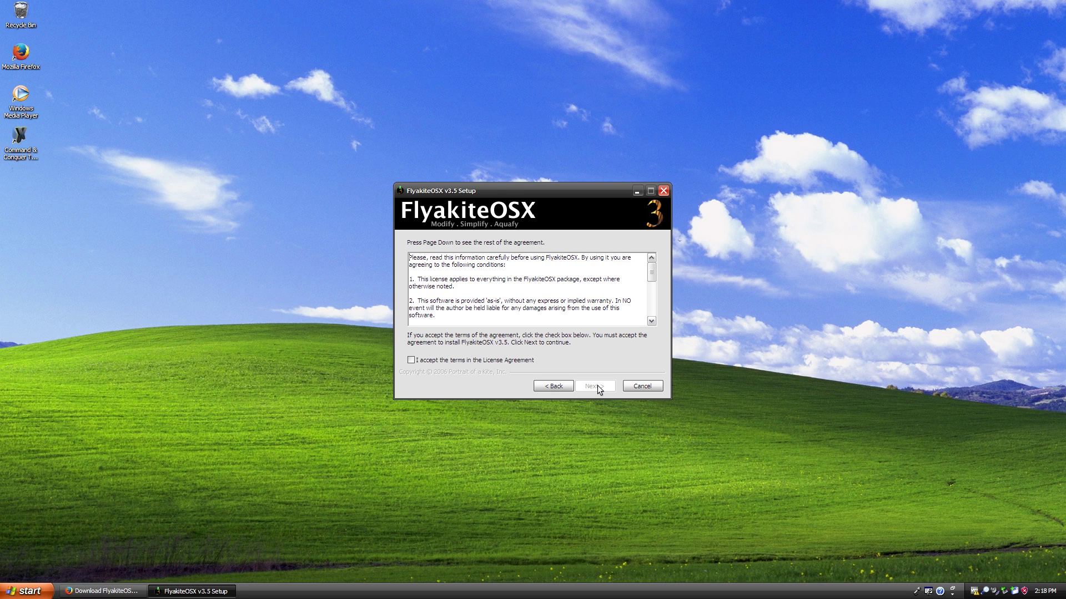
{"action": "left_click", "coordinate": [411, 360]}
{"action": "left_click", "coordinate": [605, 385]}
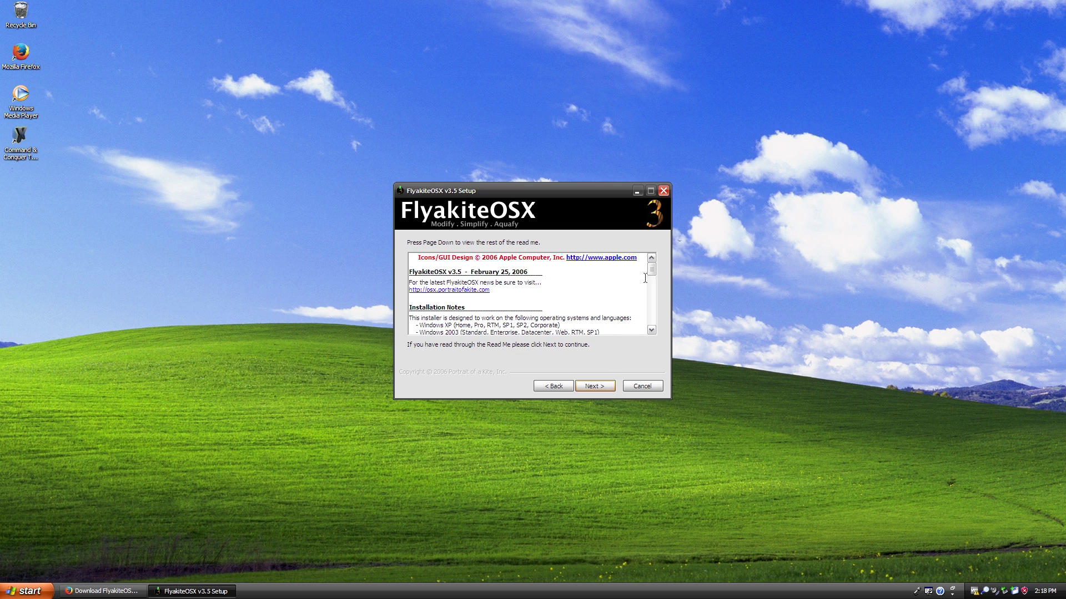
{"action": "scroll", "coordinate": [427, 284], "scroll_direction": "down", "scroll_amount": 4}
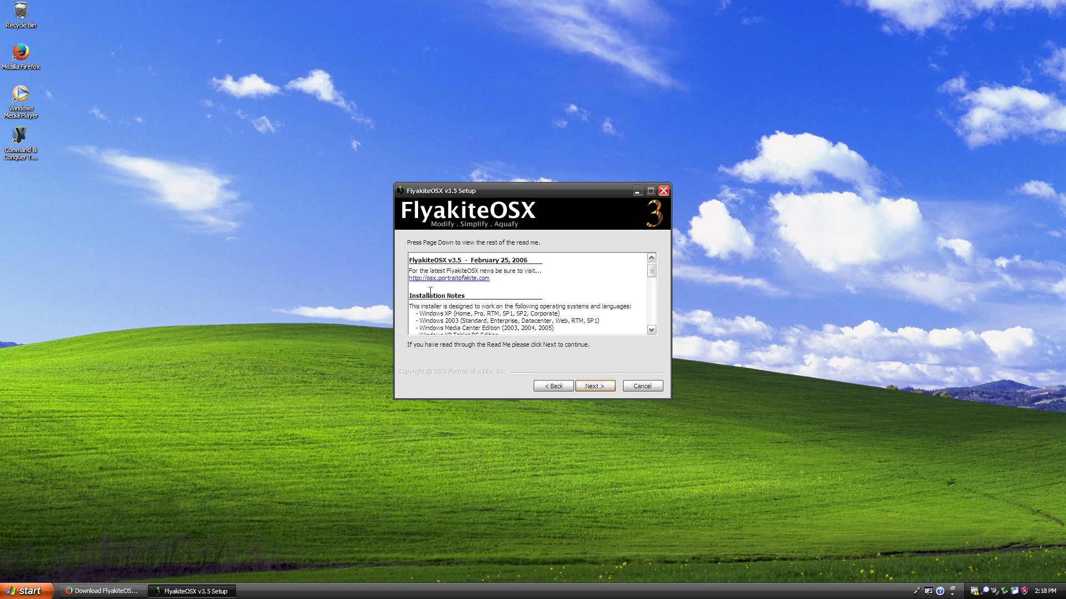
{"action": "scroll", "coordinate": [448, 301], "scroll_direction": "up", "scroll_amount": 5}
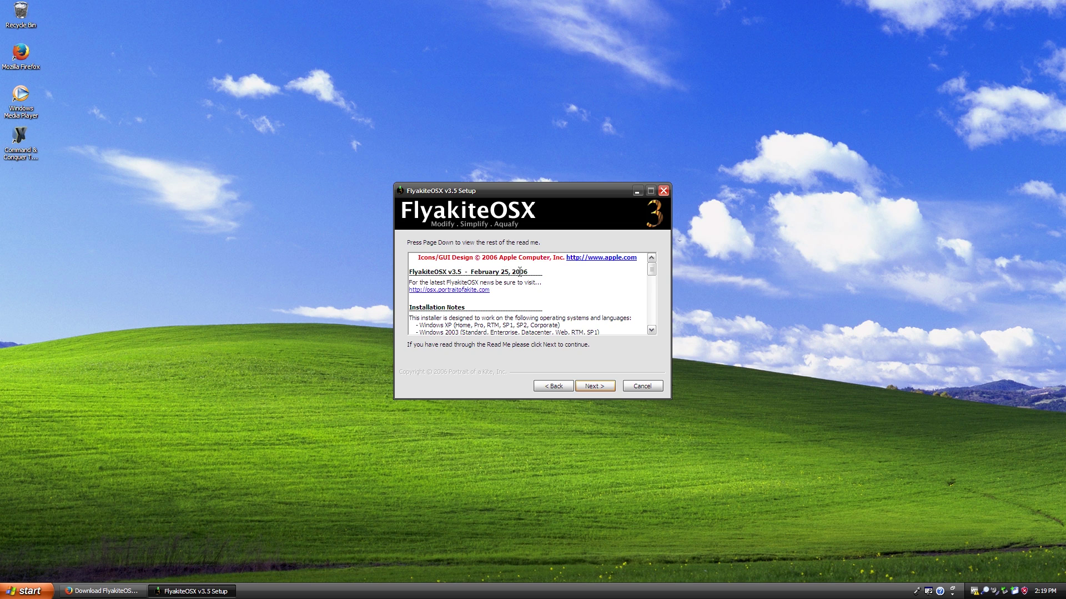
{"action": "left_click", "coordinate": [594, 385]}
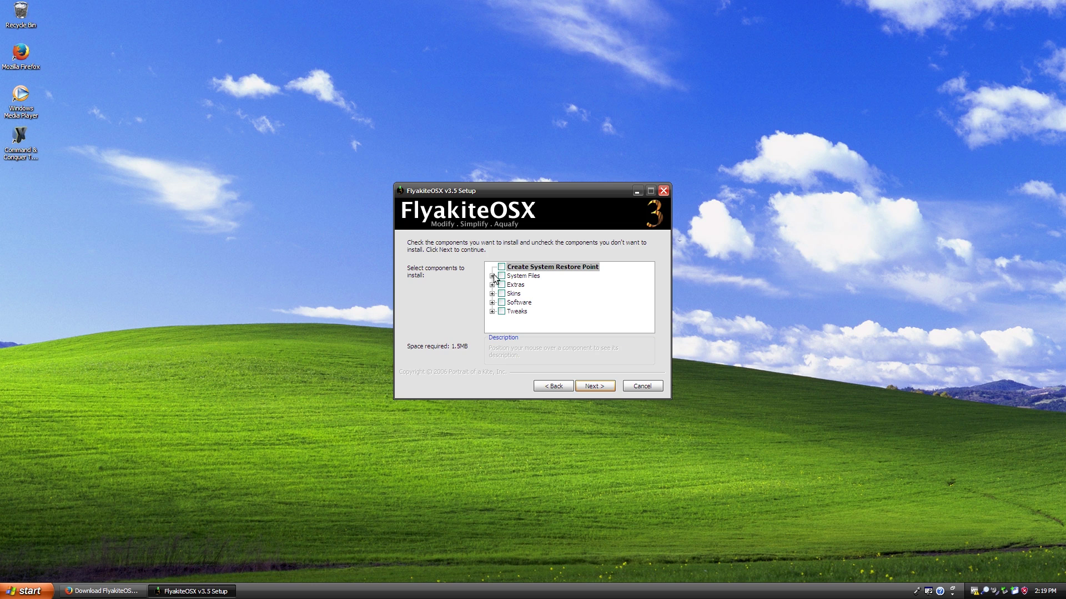
Inspect the System Files branches (Outlook Express, Office XP/2003, EXE System Files), then collapse the component tree
{"action": "mouse_move", "coordinate": [503, 270]}
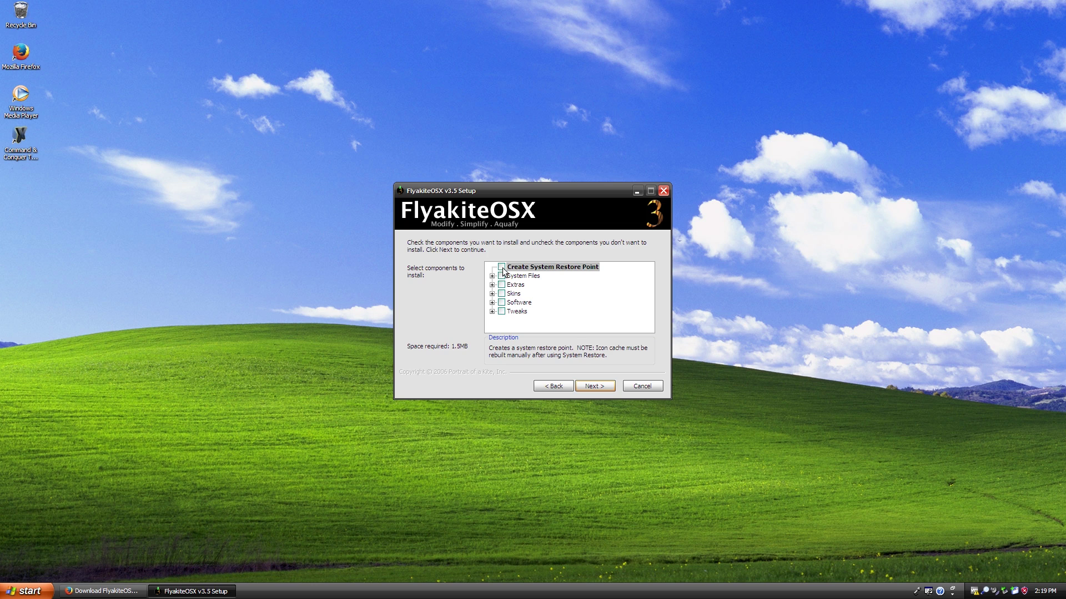
{"action": "double_click", "coordinate": [507, 279]}
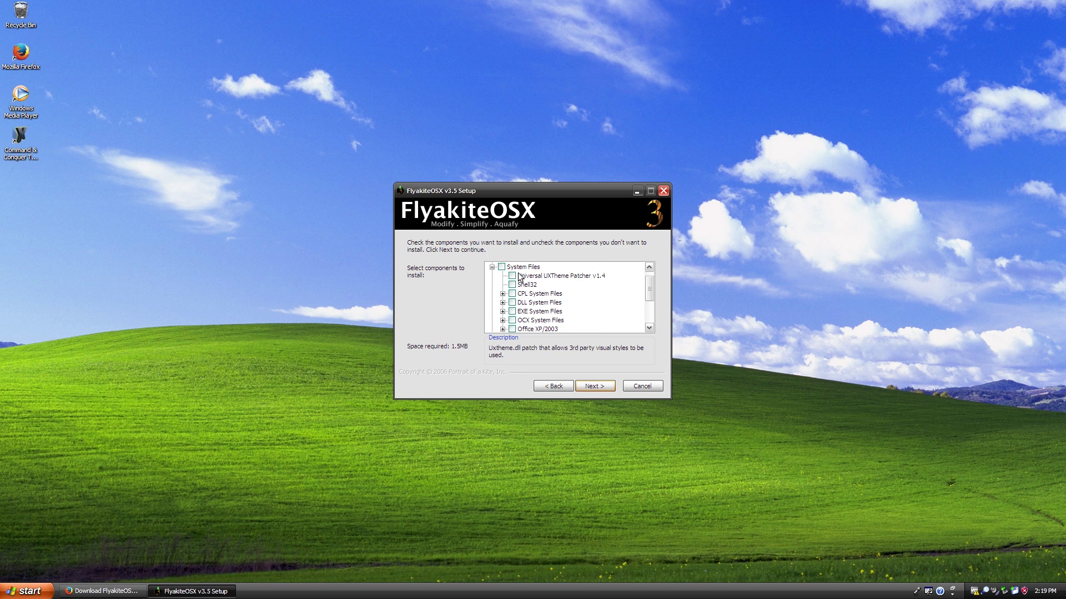
{"action": "scroll", "coordinate": [538, 304], "scroll_direction": "down", "scroll_amount": 1}
{"action": "scroll", "coordinate": [541, 306], "scroll_direction": "up", "scroll_amount": 2}
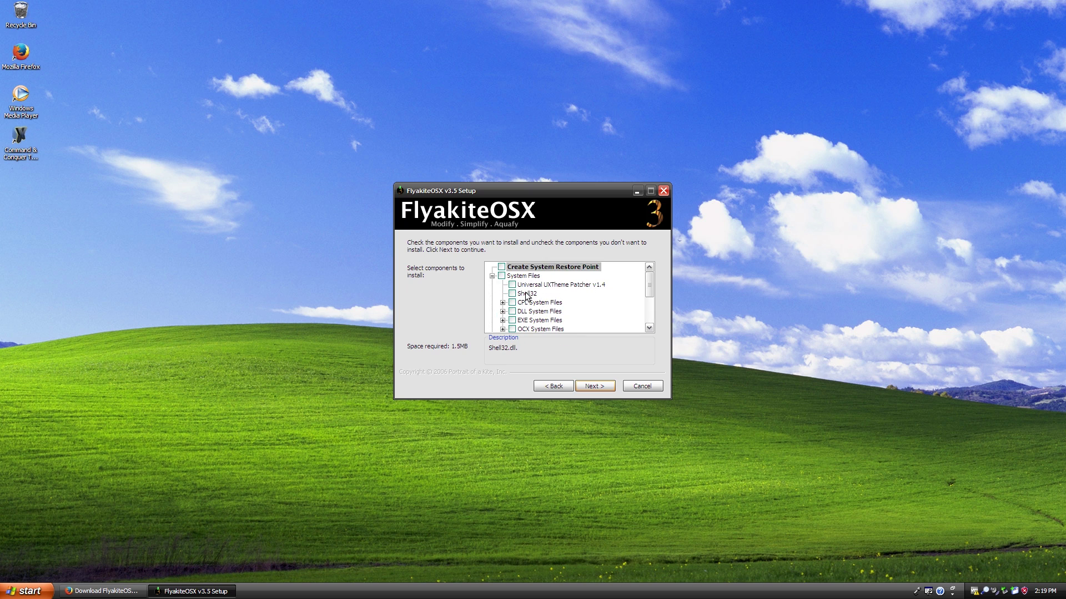
{"action": "scroll", "coordinate": [525, 290], "scroll_direction": "down", "scroll_amount": 1}
{"action": "left_click", "coordinate": [502, 321]}
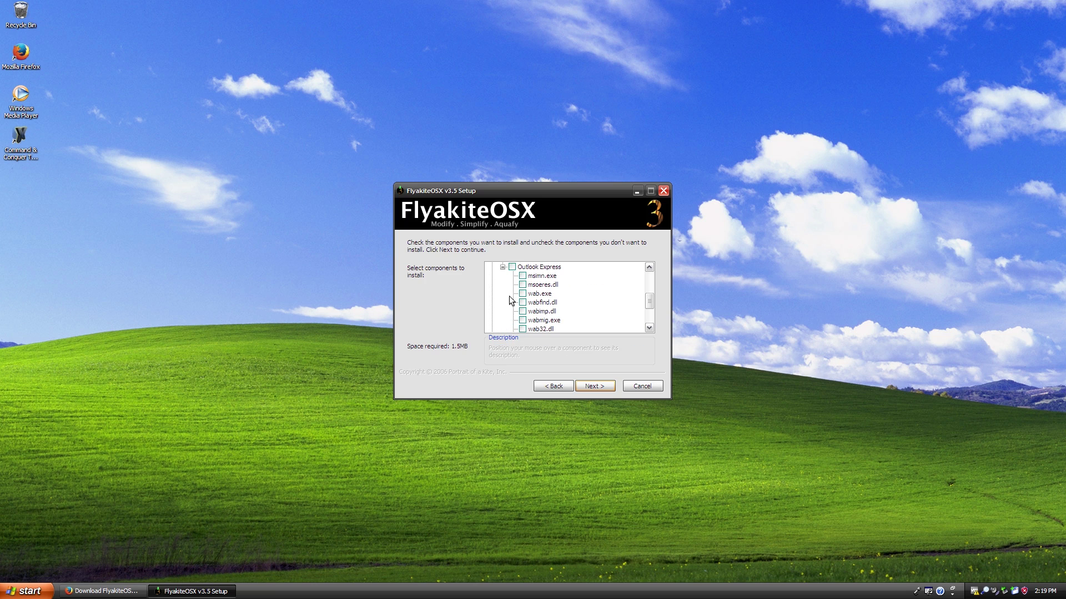
{"action": "scroll", "coordinate": [511, 300], "scroll_direction": "down", "scroll_amount": 2}
{"action": "scroll", "coordinate": [514, 292], "scroll_direction": "up", "scroll_amount": 3}
{"action": "left_click", "coordinate": [502, 285]}
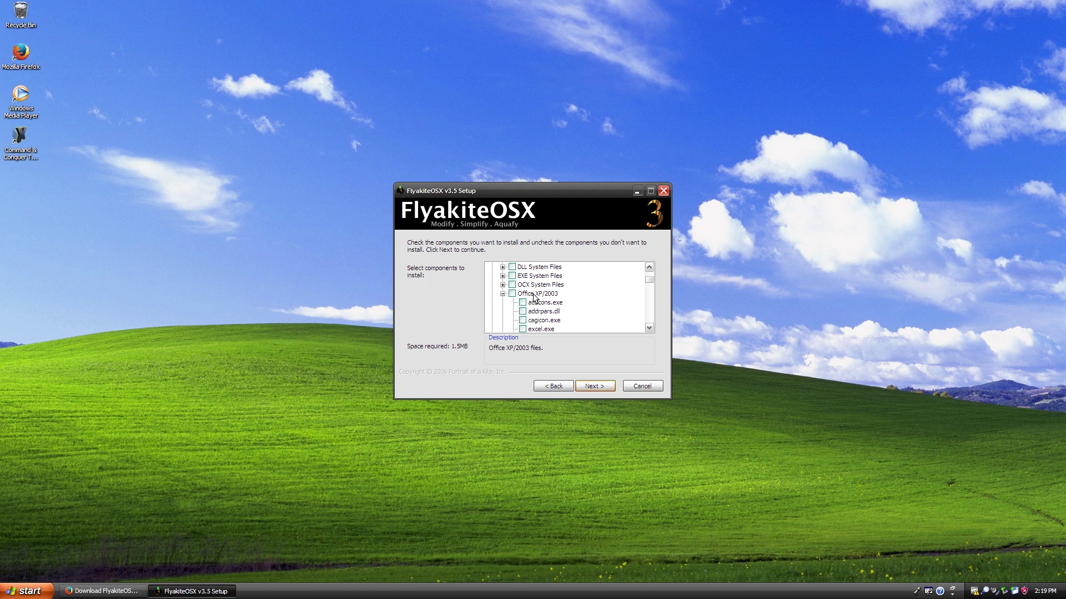
{"action": "left_click", "coordinate": [502, 293]}
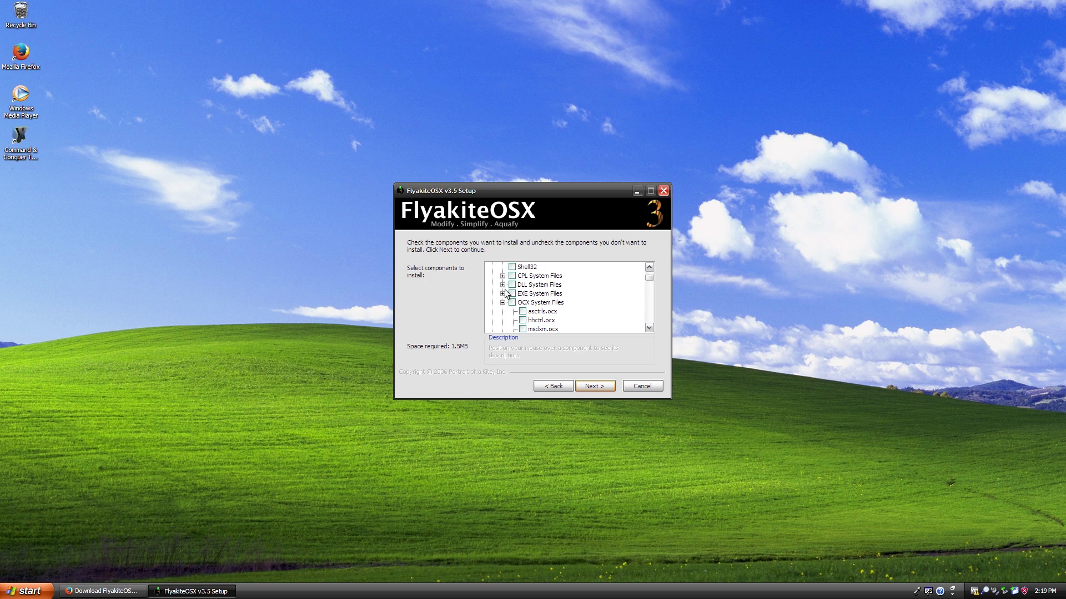
{"action": "left_click", "coordinate": [502, 294]}
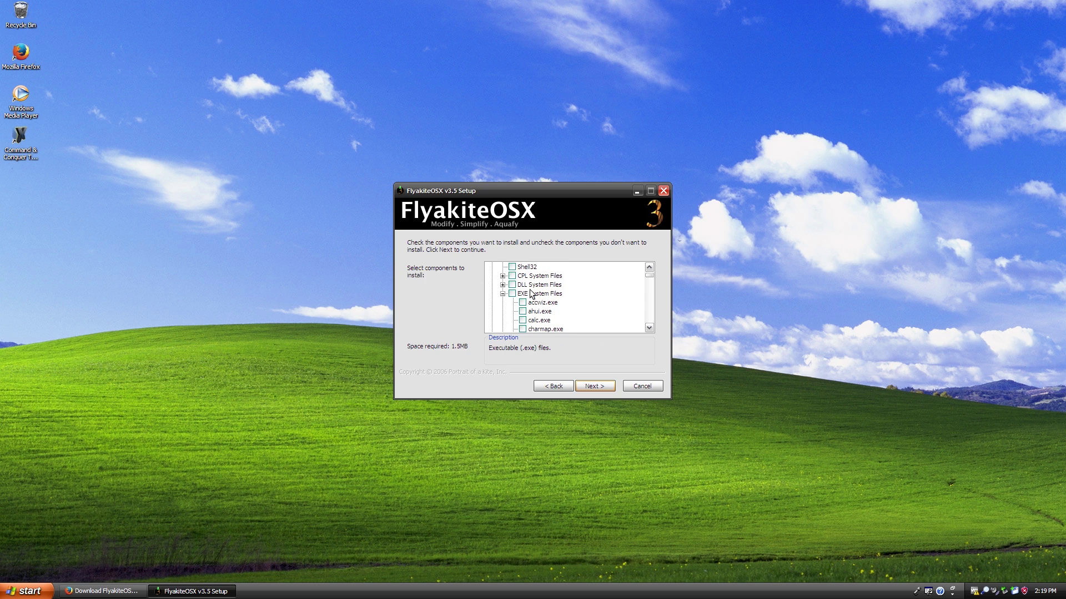
{"action": "left_click", "coordinate": [502, 294]}
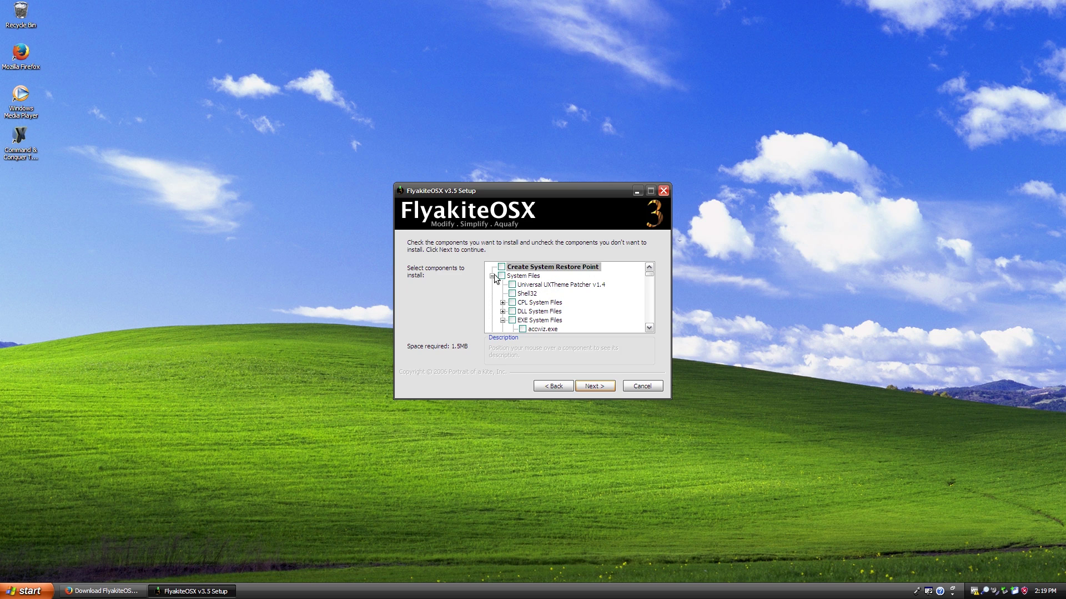
{"action": "left_click", "coordinate": [492, 275]}
{"action": "left_click", "coordinate": [492, 285]}
{"action": "left_click", "coordinate": [492, 267]}
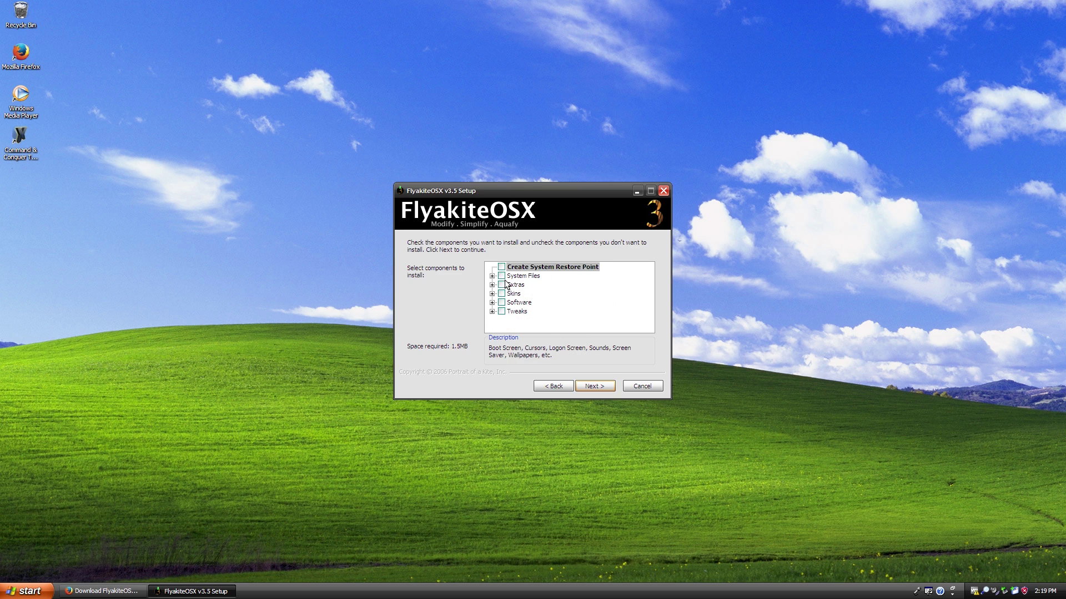
Tick Extras, Skins, Software, Tweaks and System Files, leave the restore point unticked, and continue
{"action": "left_click", "coordinate": [514, 286]}
{"action": "left_click", "coordinate": [514, 293]}
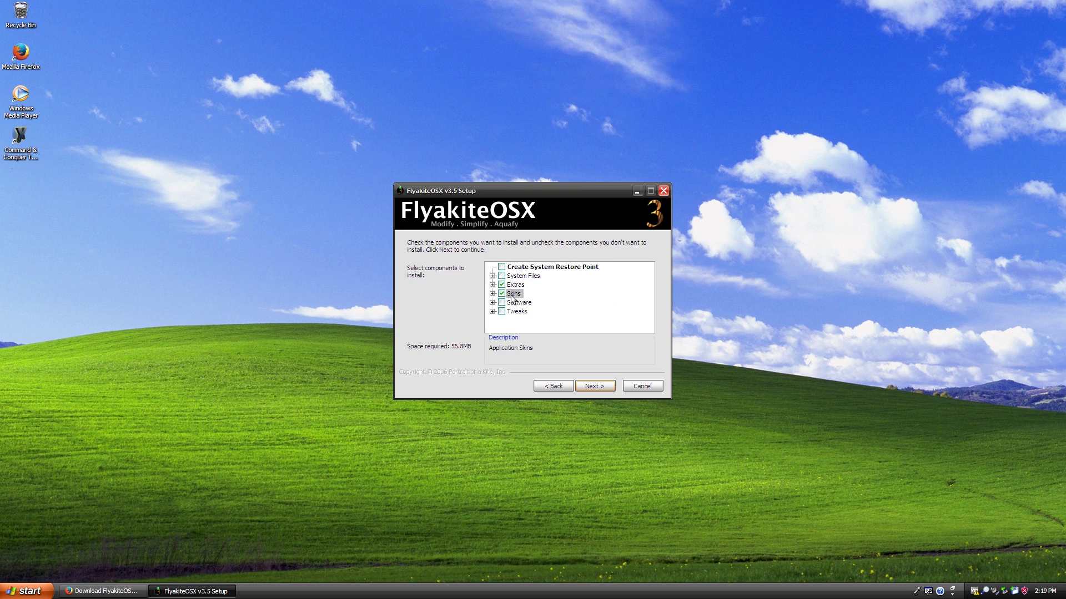
{"action": "left_click", "coordinate": [512, 303]}
{"action": "left_click", "coordinate": [510, 312]}
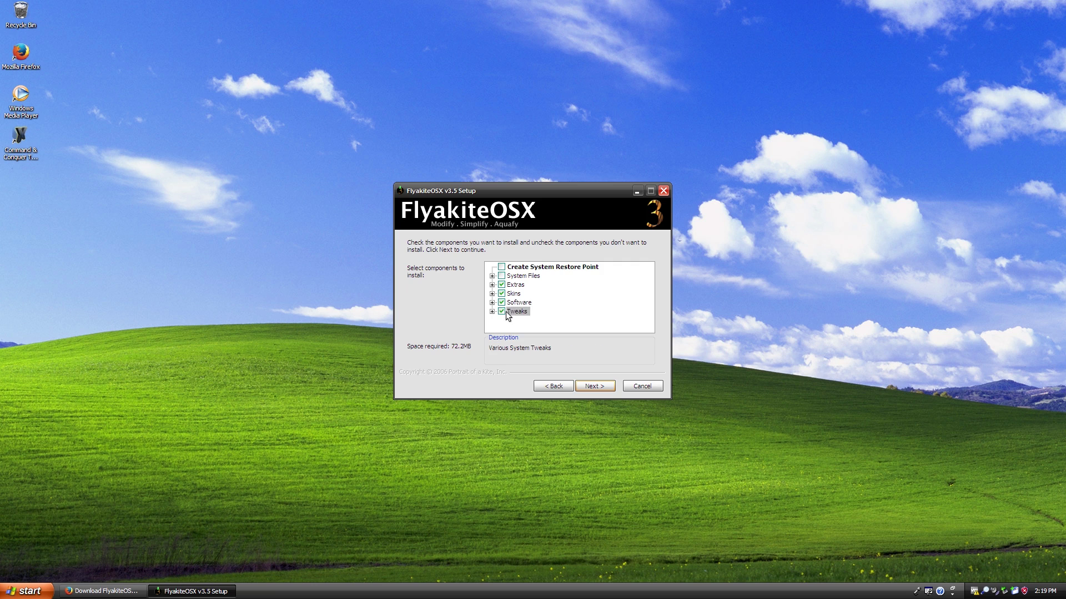
{"action": "left_click", "coordinate": [509, 278]}
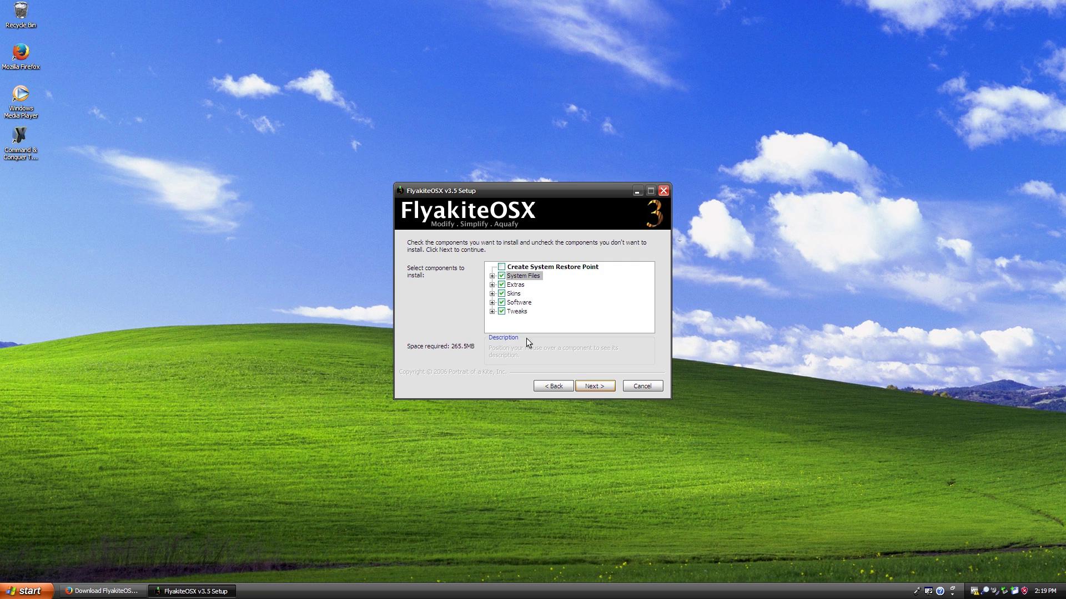
{"action": "left_click", "coordinate": [598, 385]}
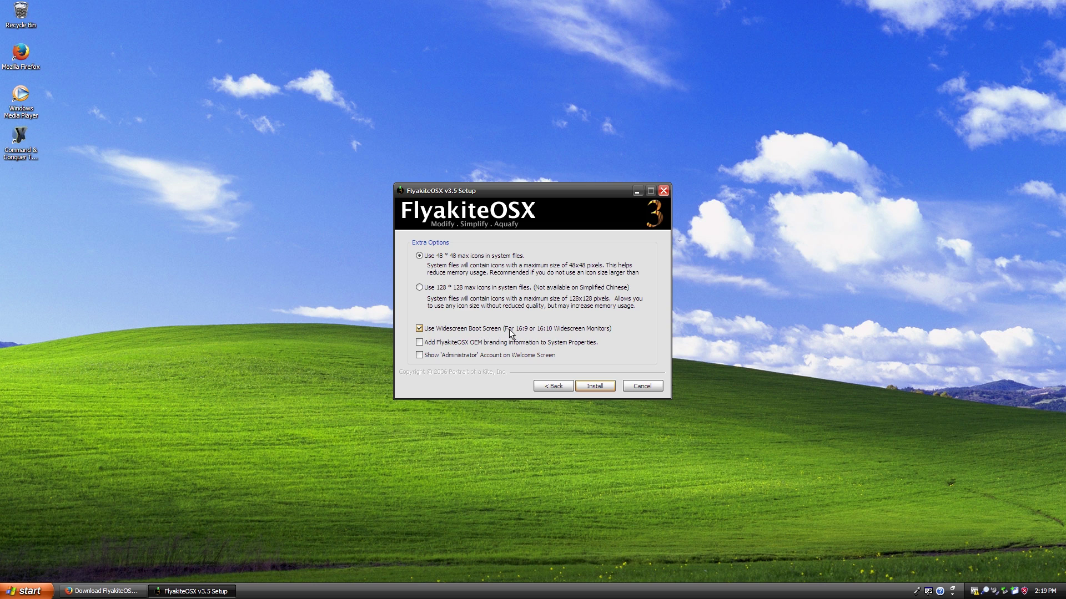
Tick OEM branding and the Welcome Screen Administrator account, then install until it reads Completed
{"action": "left_click", "coordinate": [426, 347]}
{"action": "left_click", "coordinate": [420, 355]}
{"action": "left_click", "coordinate": [595, 386]}
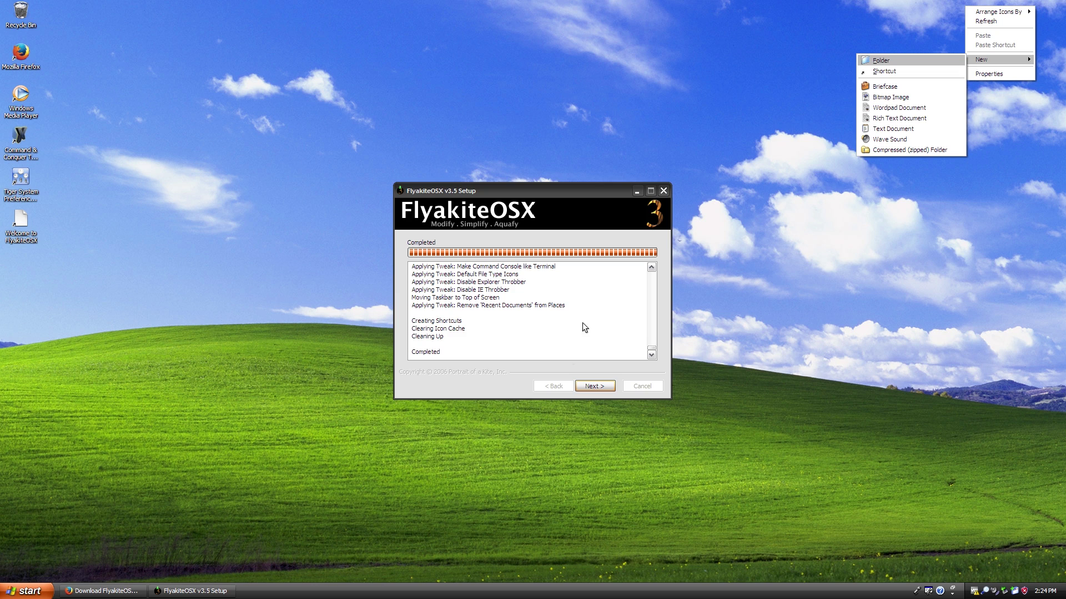
Unlock the taskbar and drag it to the top edge of the screen
{"action": "left_click", "coordinate": [767, 430]}
{"action": "right_click", "coordinate": [795, 591]}
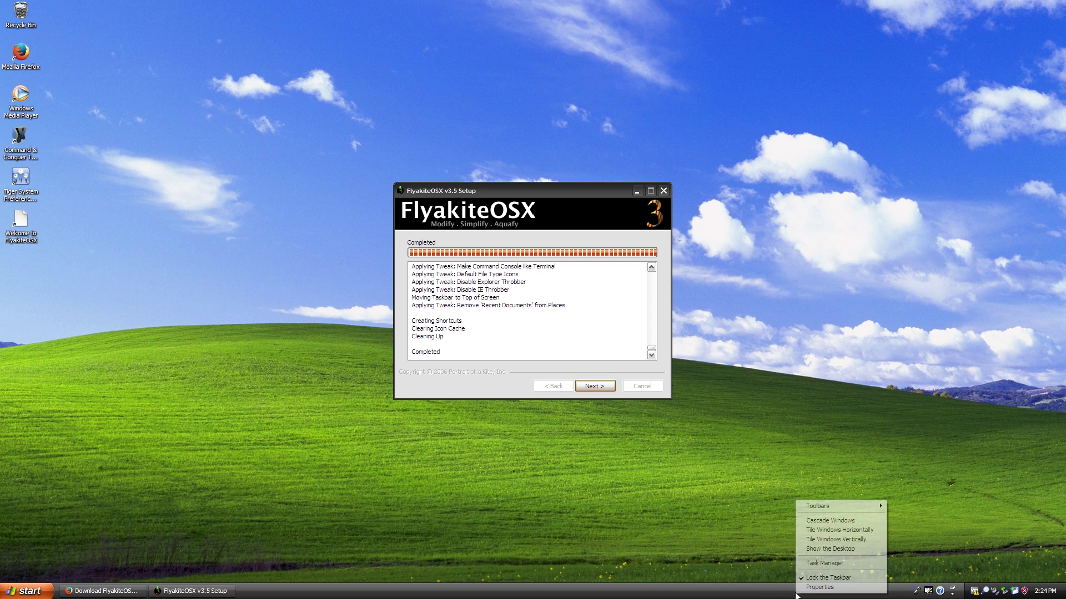
{"action": "left_click", "coordinate": [828, 578]}
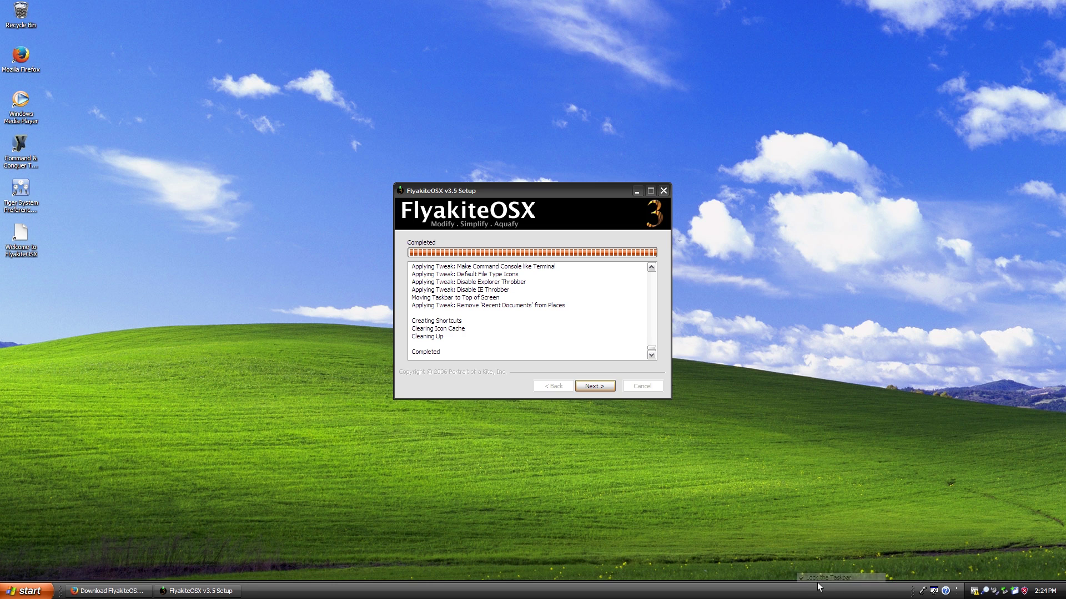
{"action": "left_click_drag", "start_coordinate": [813, 591], "coordinate": [509, 1]}
Lock the taskbar at the top, closing a stray Task Manager, and continue to the final page
{"action": "right_click", "coordinate": [507, 5]}
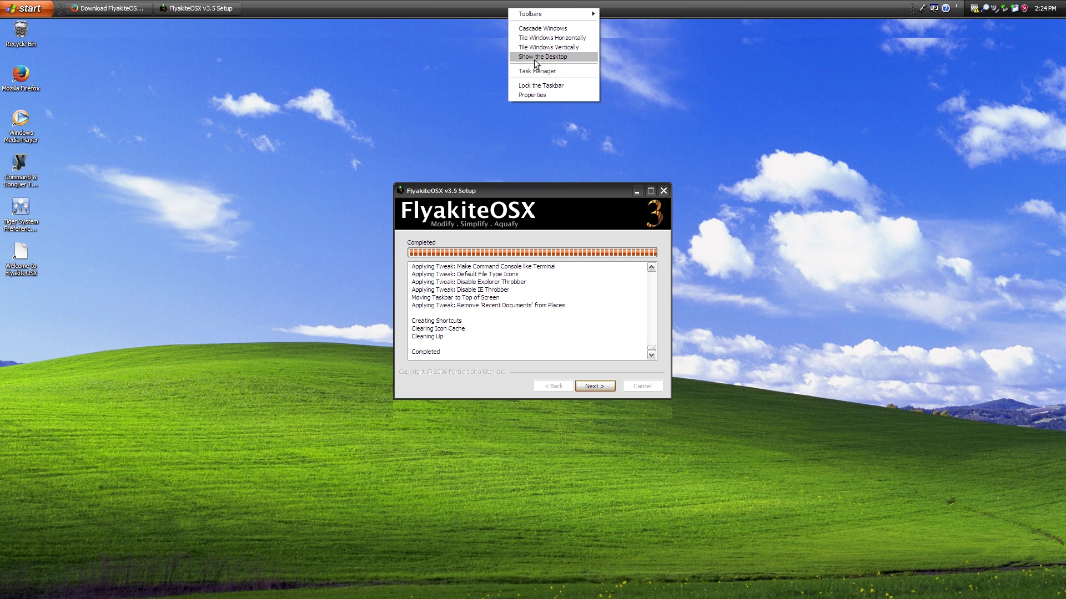
{"action": "left_click", "coordinate": [536, 68]}
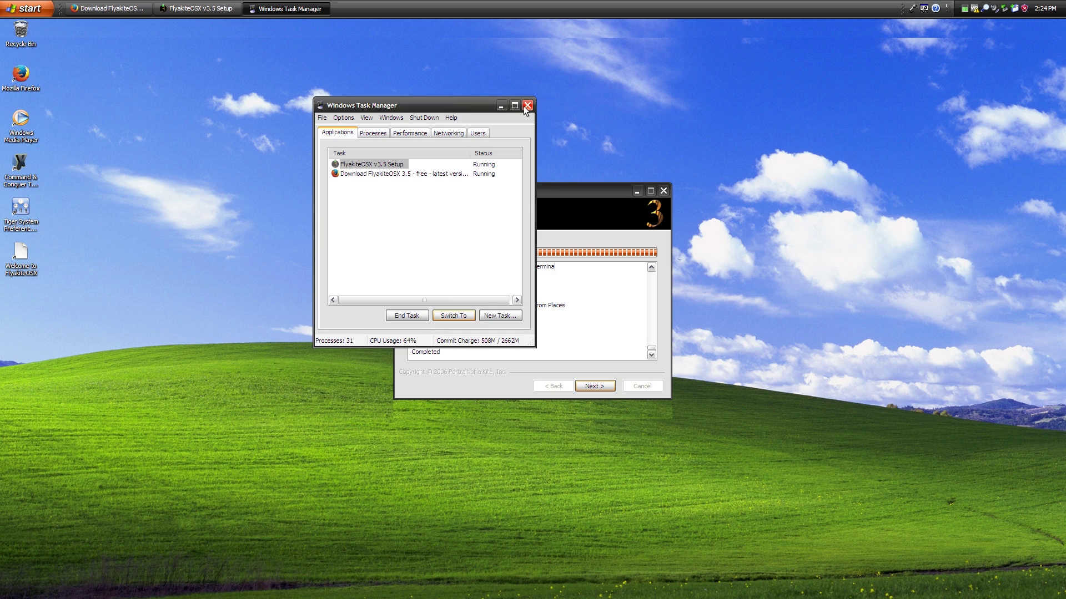
{"action": "left_click", "coordinate": [511, 106]}
{"action": "right_click", "coordinate": [418, 11]}
{"action": "left_click", "coordinate": [443, 90]}
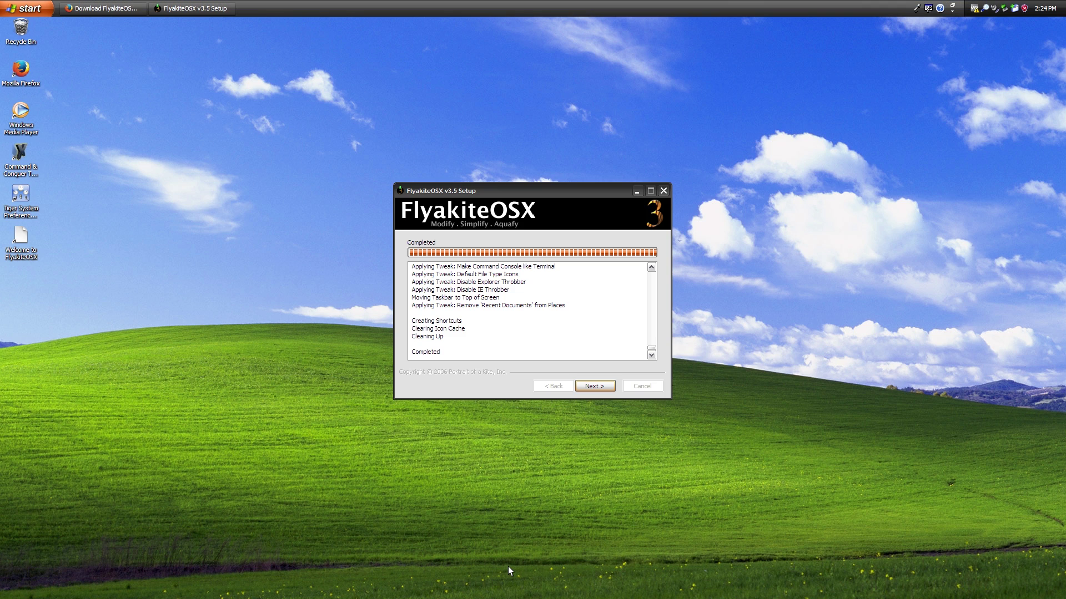
{"action": "left_click", "coordinate": [597, 386]}
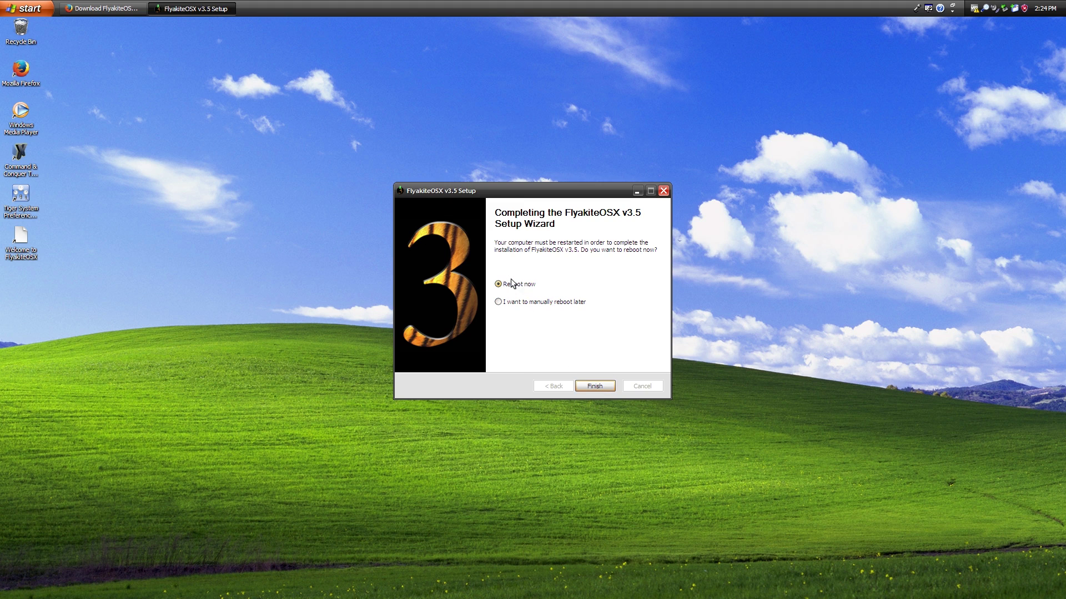
Finish setup with Reboot now, then log on via the user picture on the Mac-style welcome screen
{"action": "left_click", "coordinate": [594, 386]}
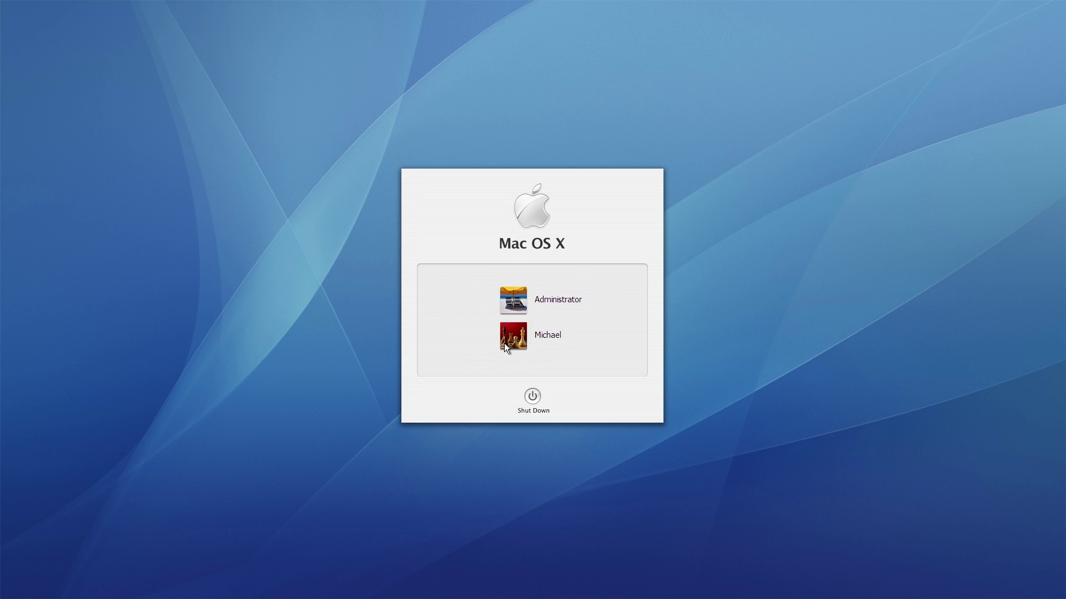
{"action": "left_click", "coordinate": [515, 334]}
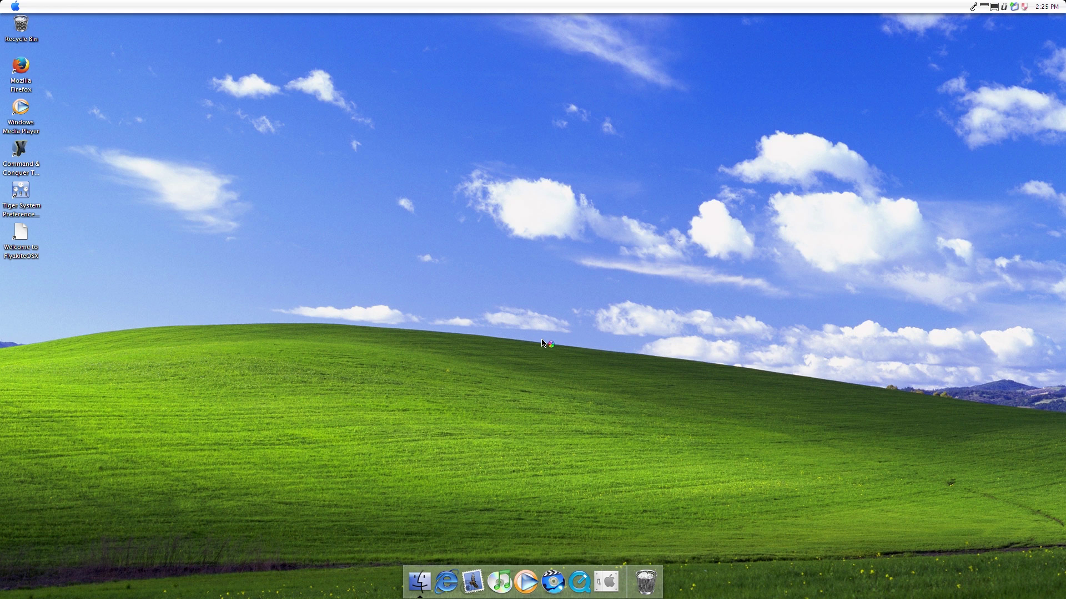
Refresh the desktop and close the 'Your computer might be at risk' security balloon
{"action": "right_click", "coordinate": [522, 168]}
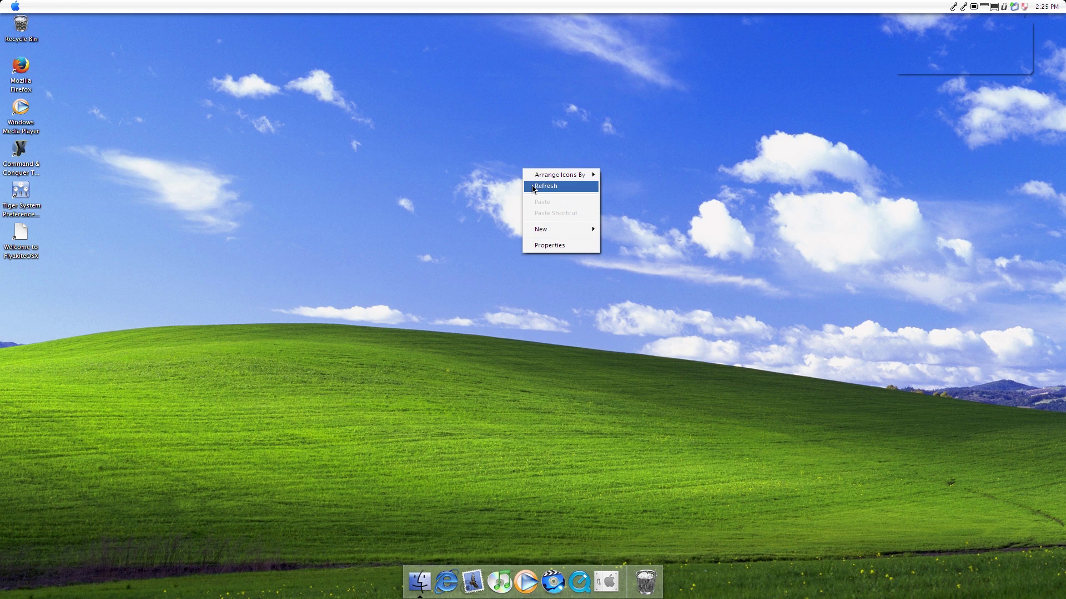
{"action": "left_click", "coordinate": [457, 194]}
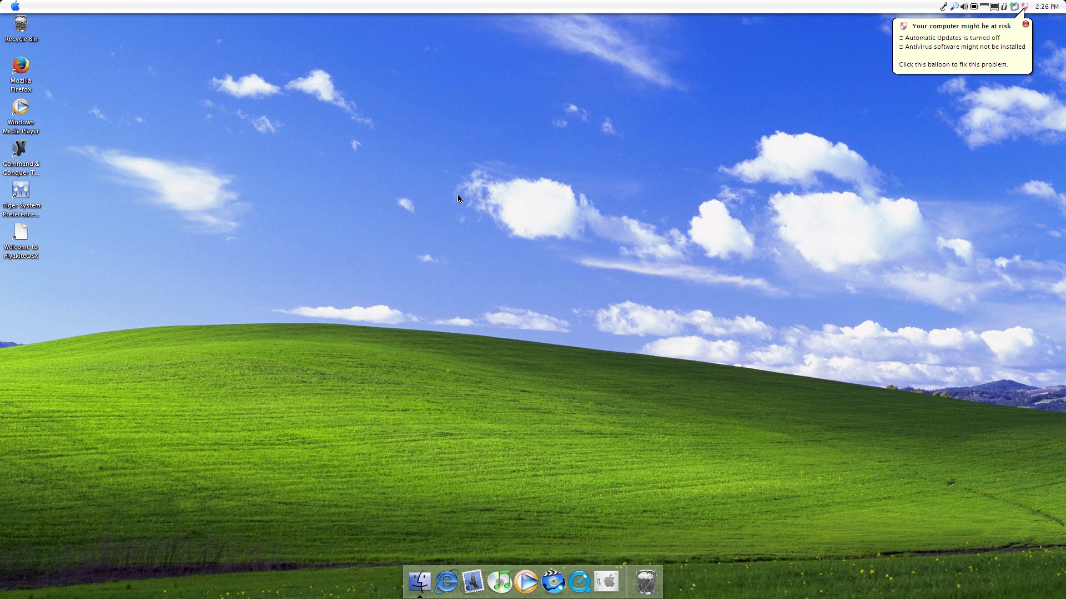
{"action": "left_click", "coordinate": [1025, 24]}
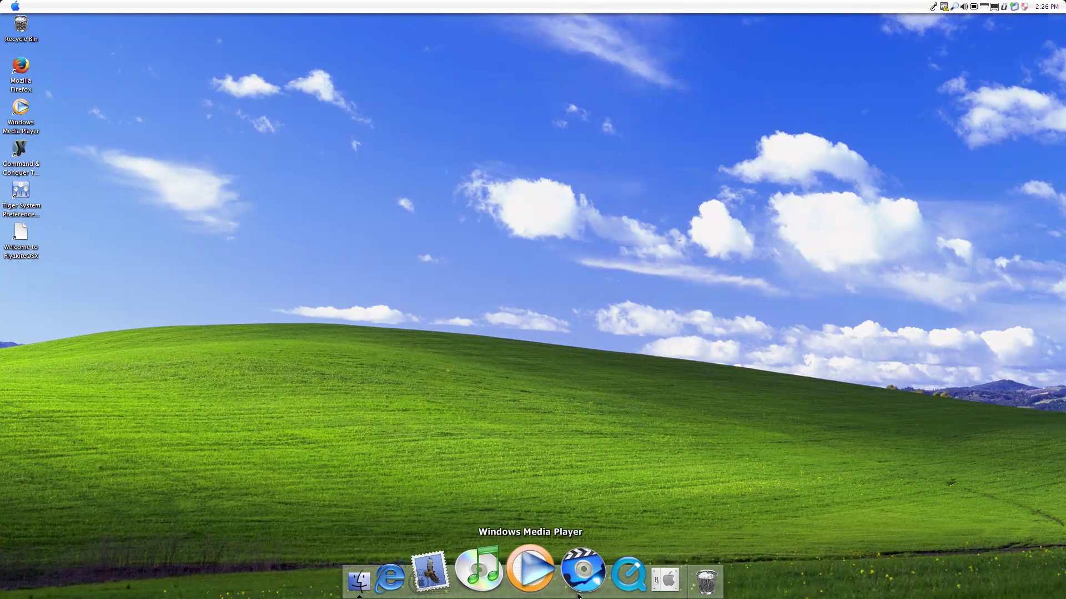
In Display Properties, keep Modified Theme and apply Aqua Blue as the desktop wallpaper
{"action": "right_click", "coordinate": [426, 180]}
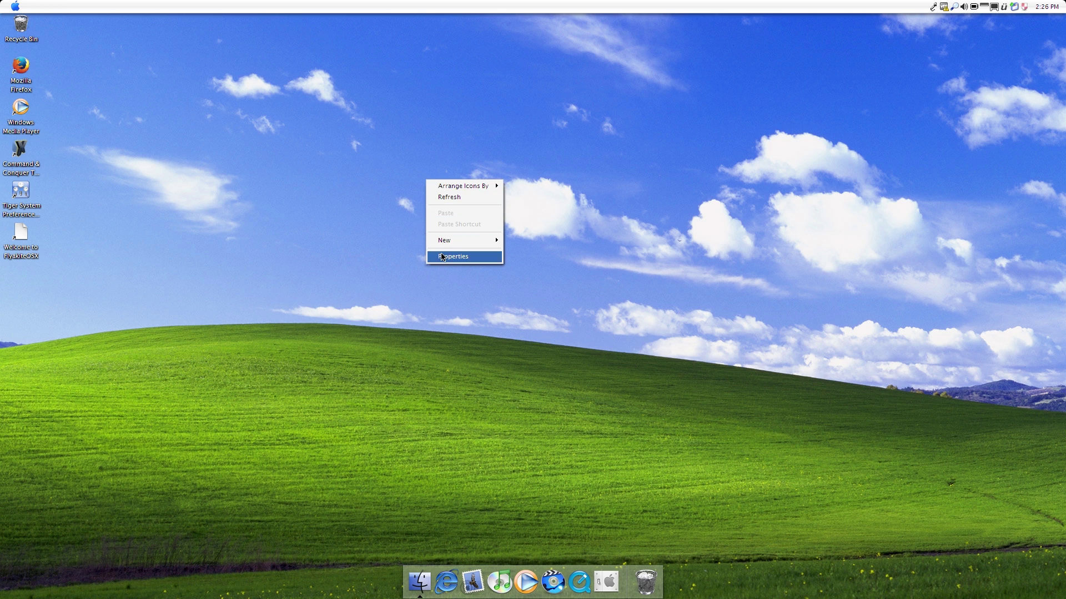
{"action": "left_click", "coordinate": [442, 256]}
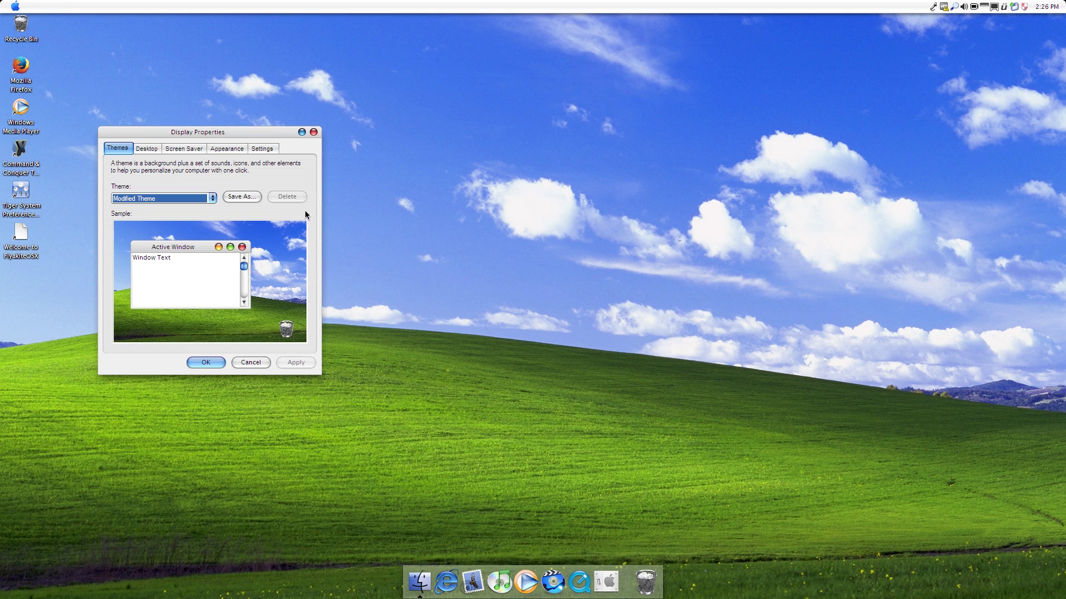
{"action": "left_click", "coordinate": [416, 214]}
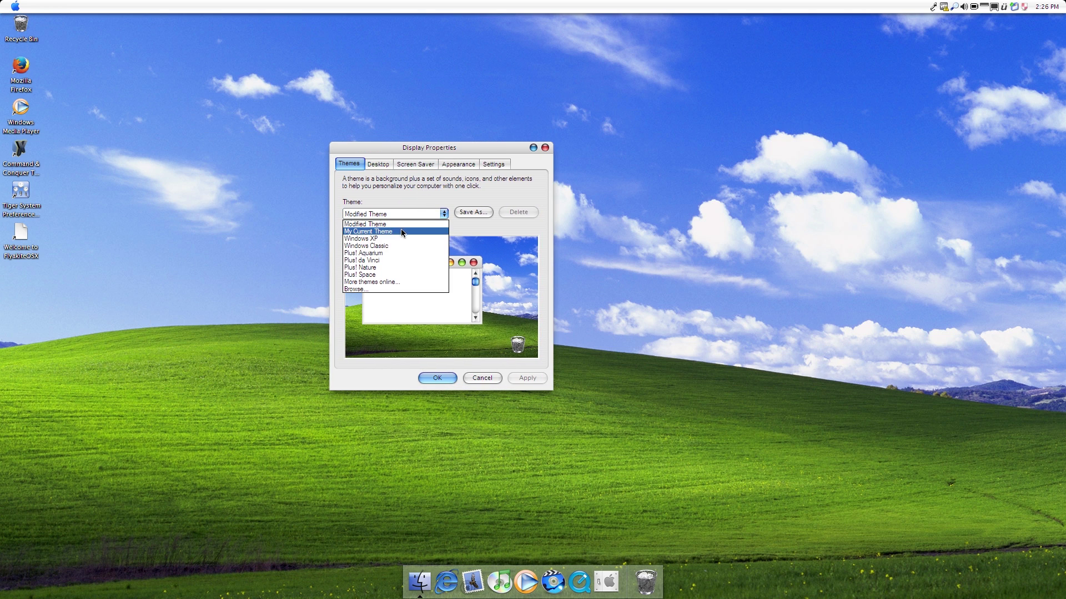
{"action": "left_click", "coordinate": [376, 224]}
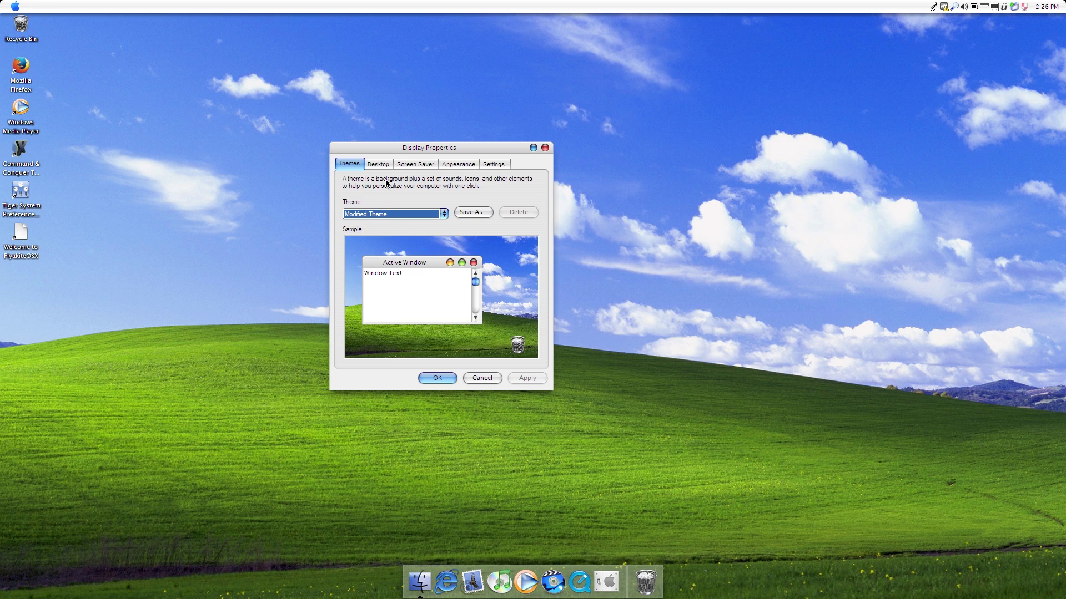
{"action": "left_click", "coordinate": [390, 166]}
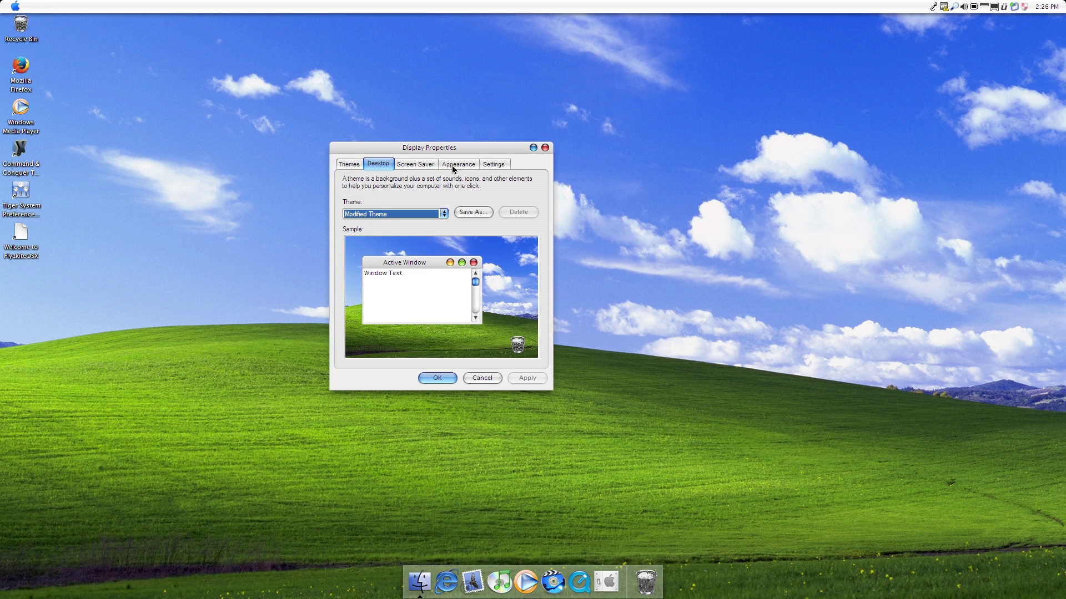
{"action": "left_click", "coordinate": [387, 166]}
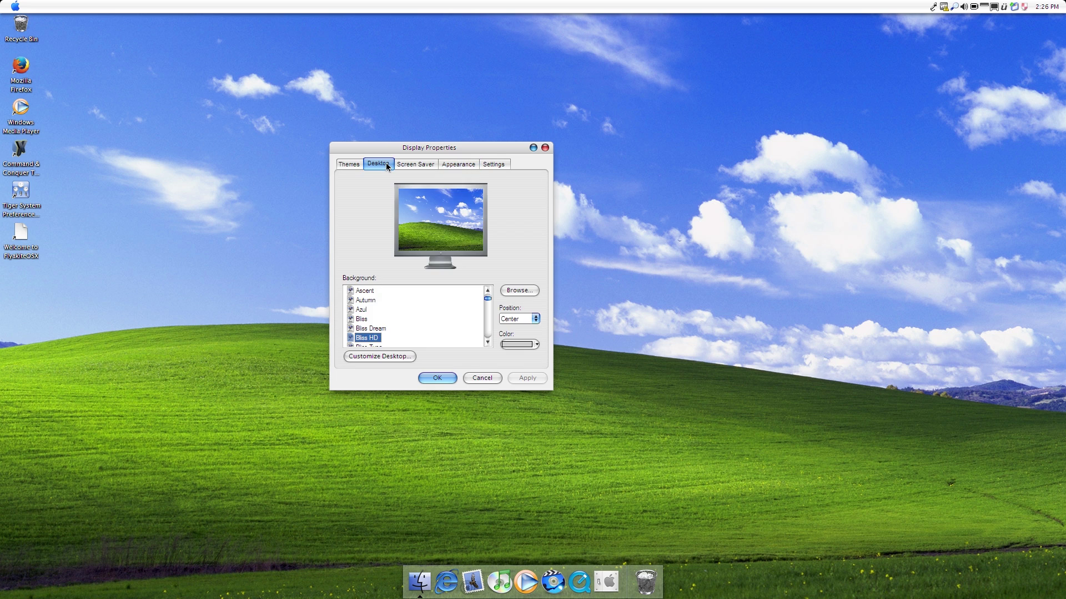
{"action": "scroll", "coordinate": [374, 308], "scroll_direction": "up", "scroll_amount": 1}
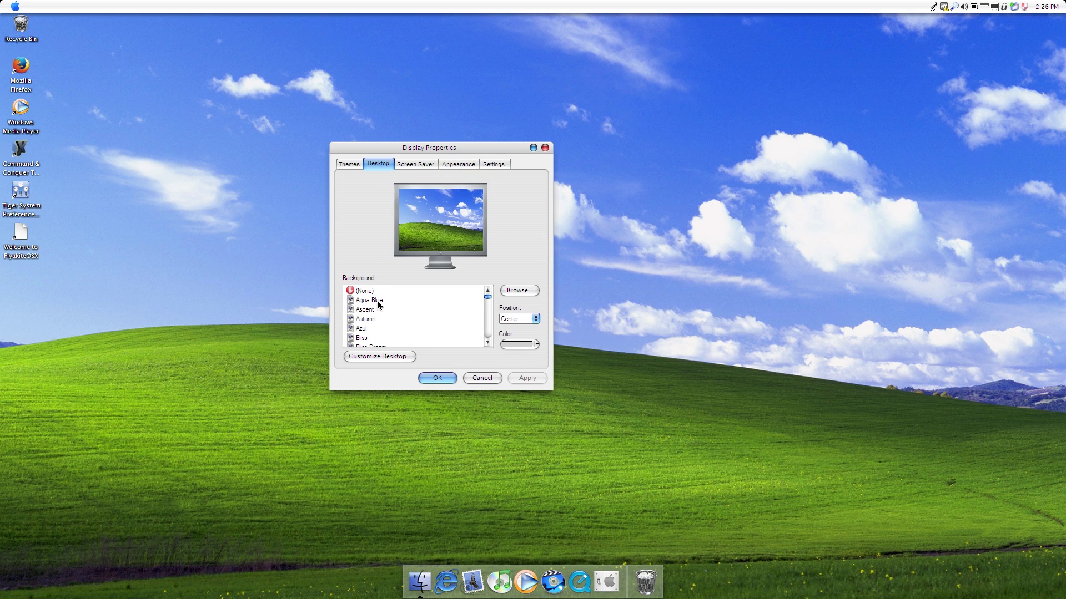
{"action": "left_click", "coordinate": [377, 300]}
{"action": "left_click", "coordinate": [528, 378]}
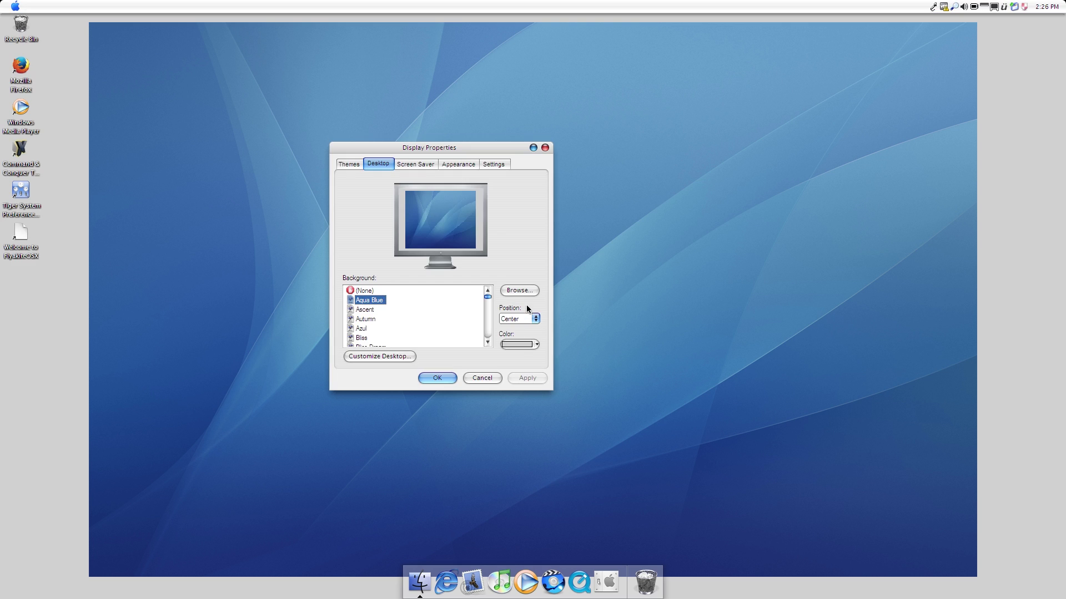
Set the wallpaper position to Stretch, apply it, and center the dialog
{"action": "left_click", "coordinate": [528, 319]}
{"action": "left_click", "coordinate": [523, 337]}
{"action": "left_click", "coordinate": [523, 321]}
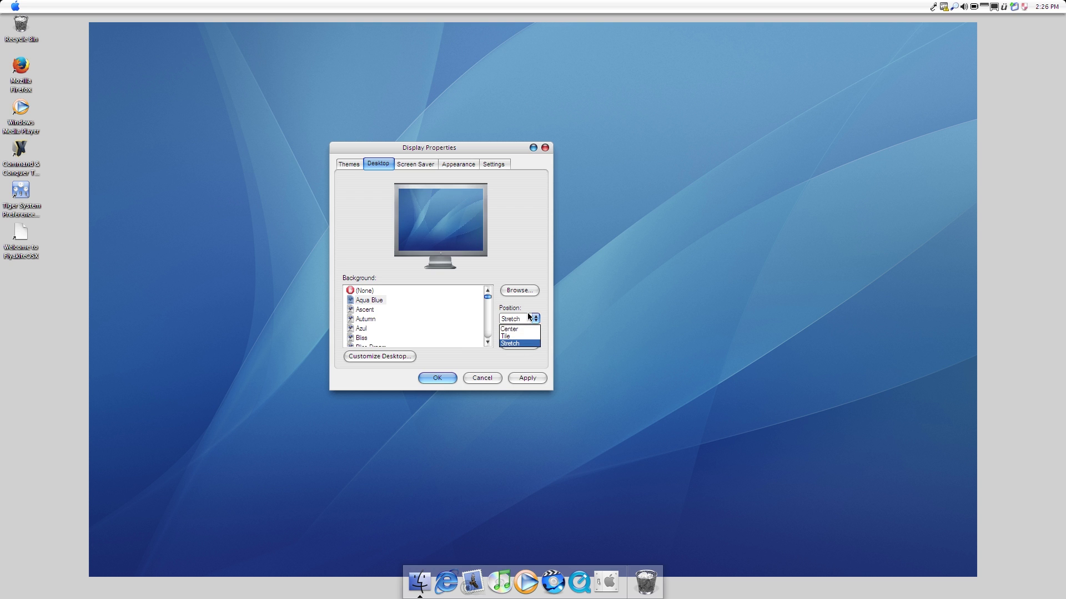
{"action": "left_click", "coordinate": [524, 344]}
{"action": "left_click", "coordinate": [526, 377]}
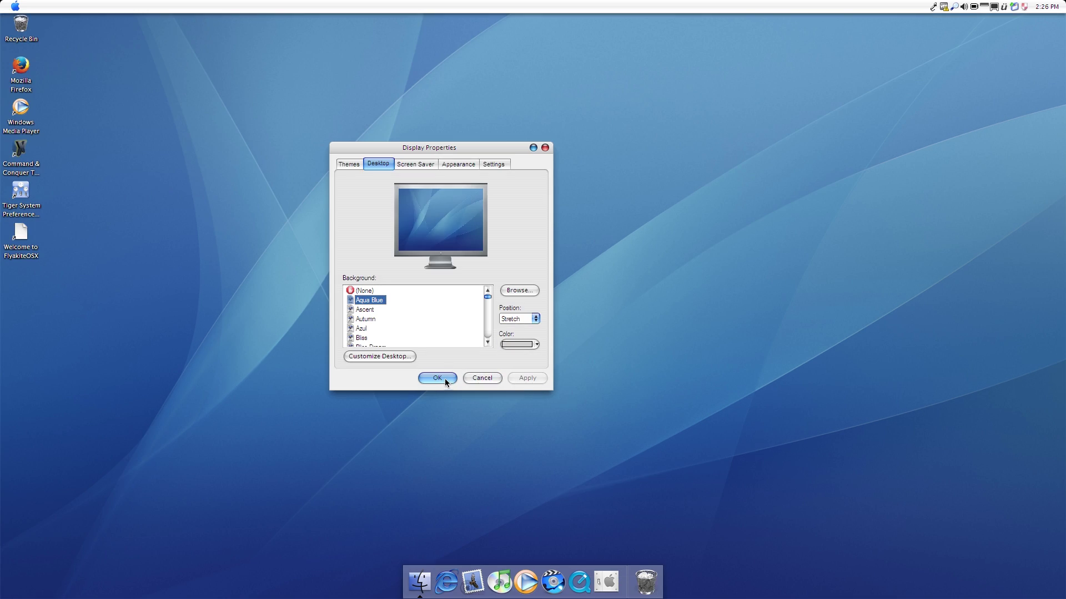
{"action": "left_click_drag", "start_coordinate": [365, 144], "coordinate": [418, 152]}
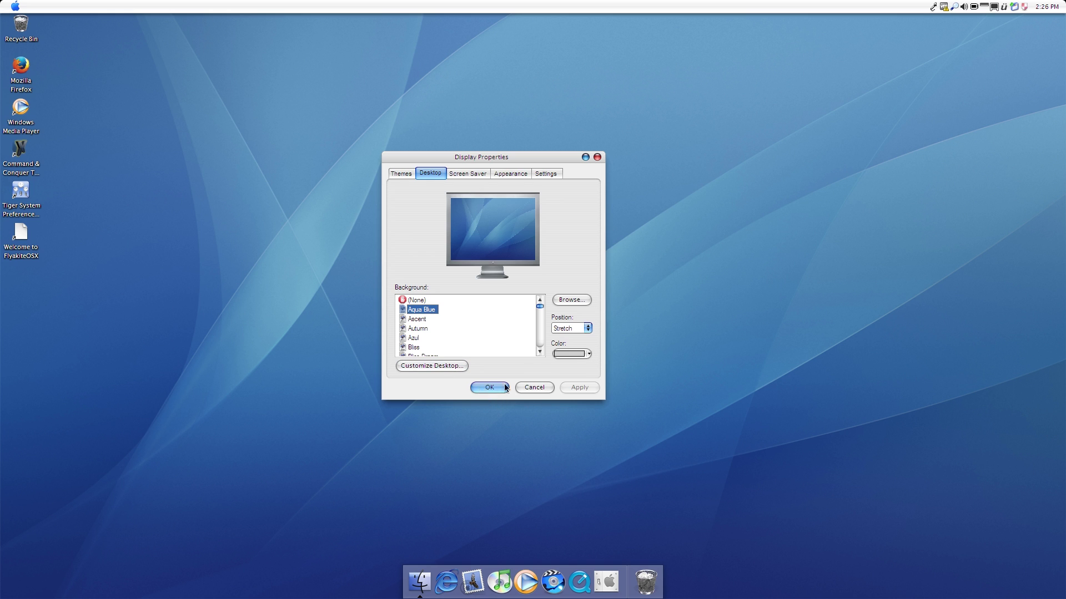
Review the theme, screen resolution and window style settings, then close Display Properties with OK
{"action": "left_click", "coordinate": [401, 175]}
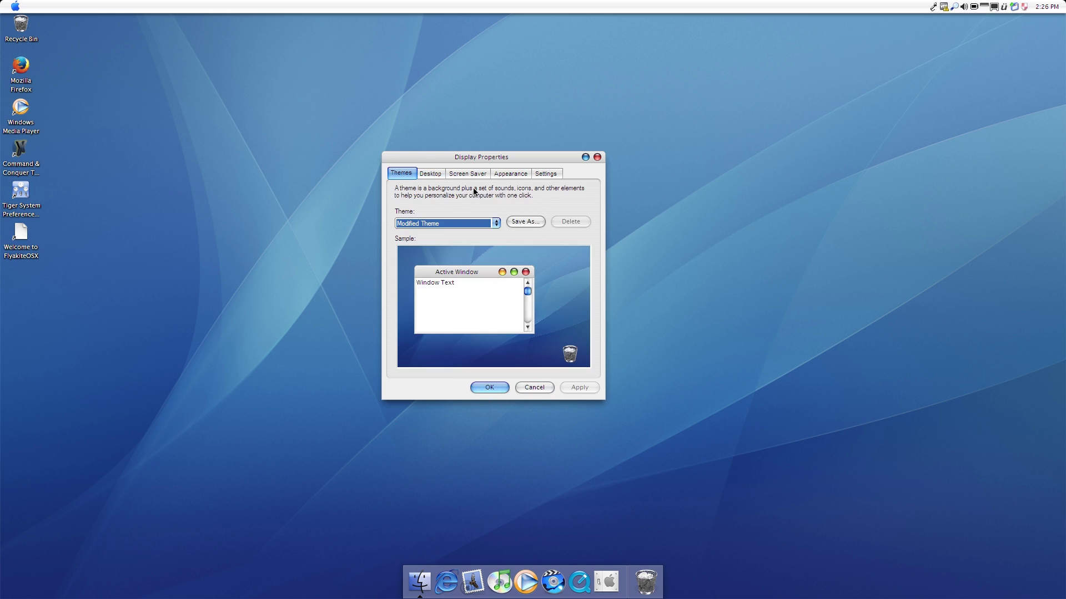
{"action": "left_click", "coordinate": [497, 224]}
{"action": "left_click", "coordinate": [495, 224]}
{"action": "left_click", "coordinate": [549, 174]}
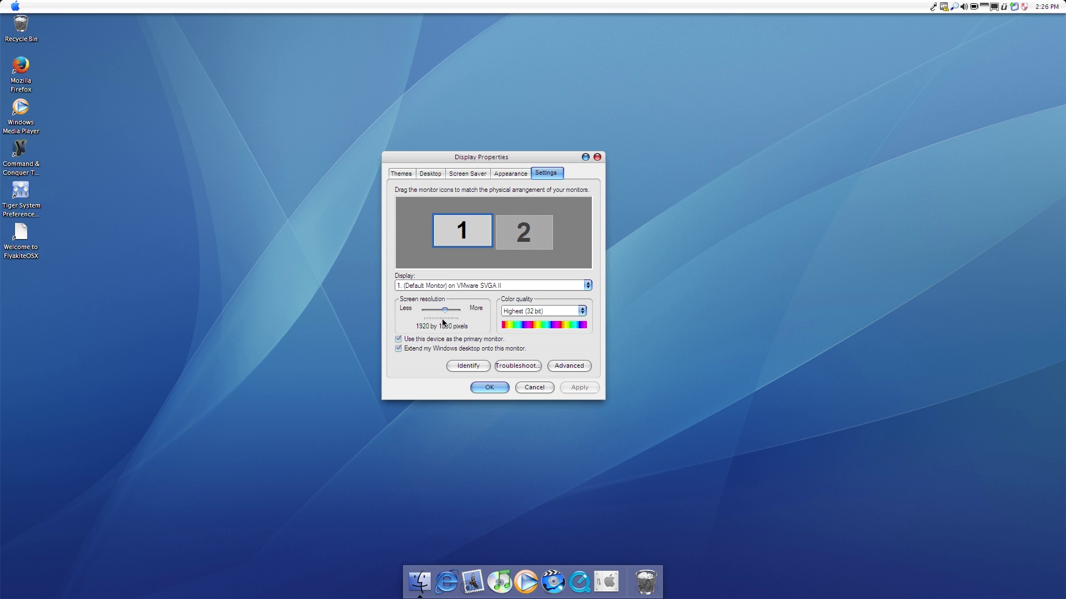
{"action": "left_click", "coordinate": [509, 176]}
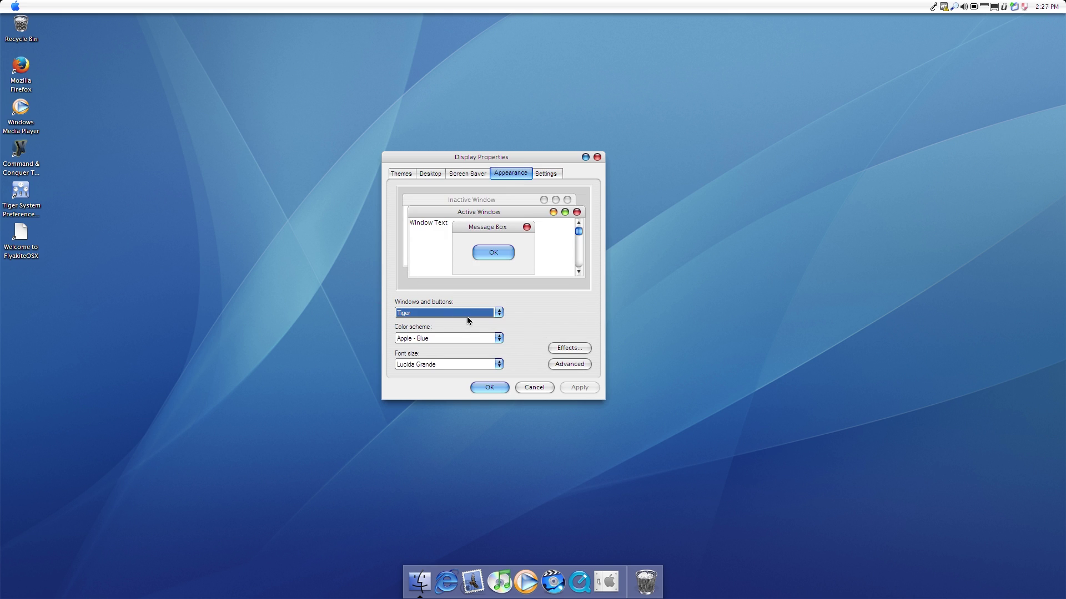
{"action": "left_click", "coordinate": [481, 388]}
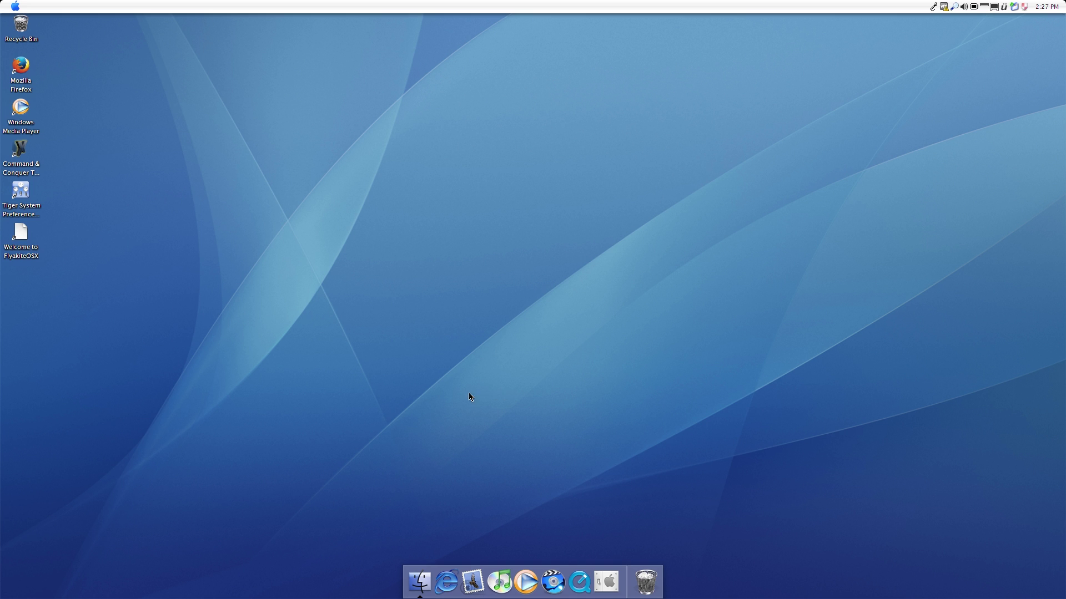
Marquee-select the six desktop icons and drag them to the screen's right edge
{"action": "left_click_drag", "start_coordinate": [74, 261], "coordinate": [1022, 41]}
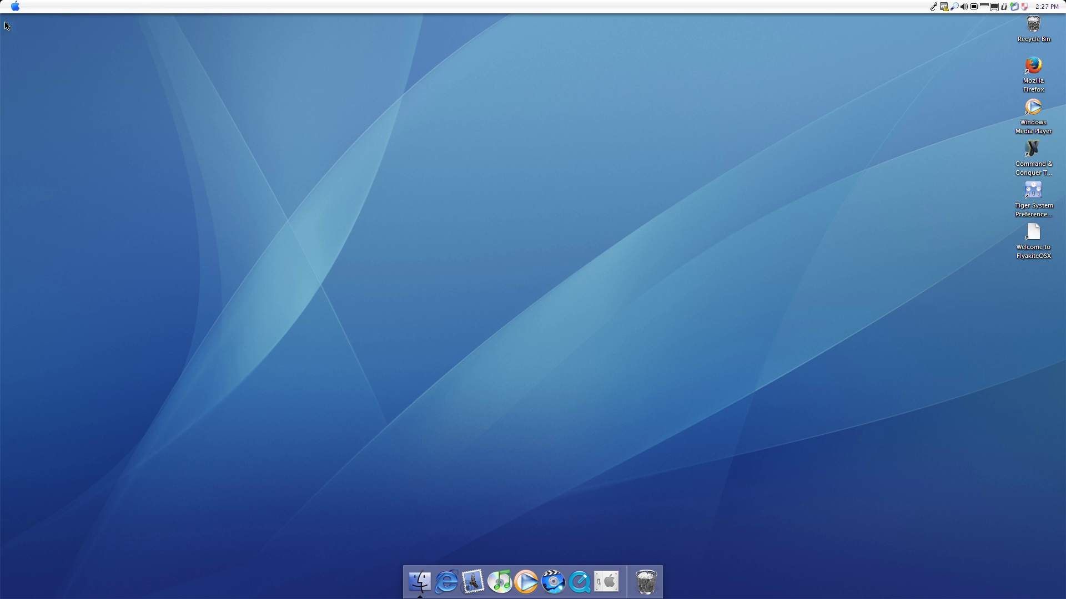
{"action": "left_click", "coordinate": [17, 7]}
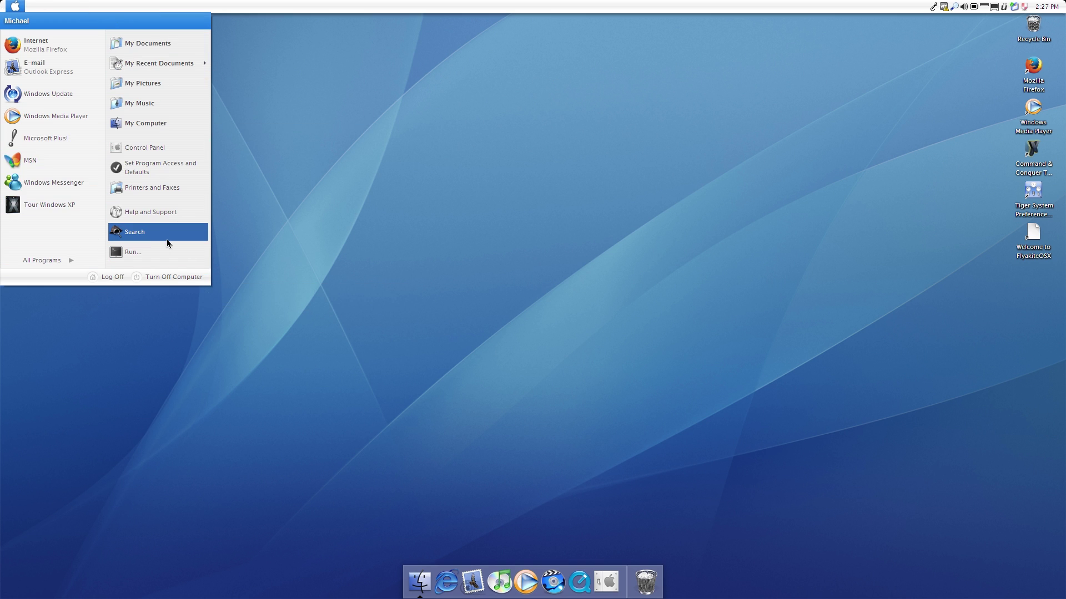
{"action": "left_click", "coordinate": [493, 322]}
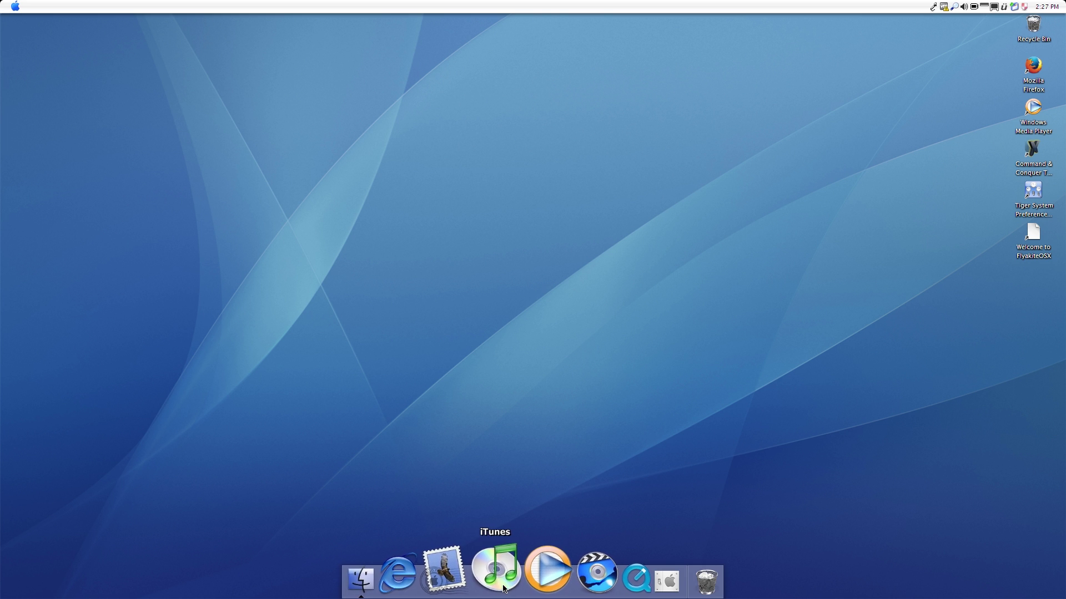
{"action": "left_click", "coordinate": [501, 587]}
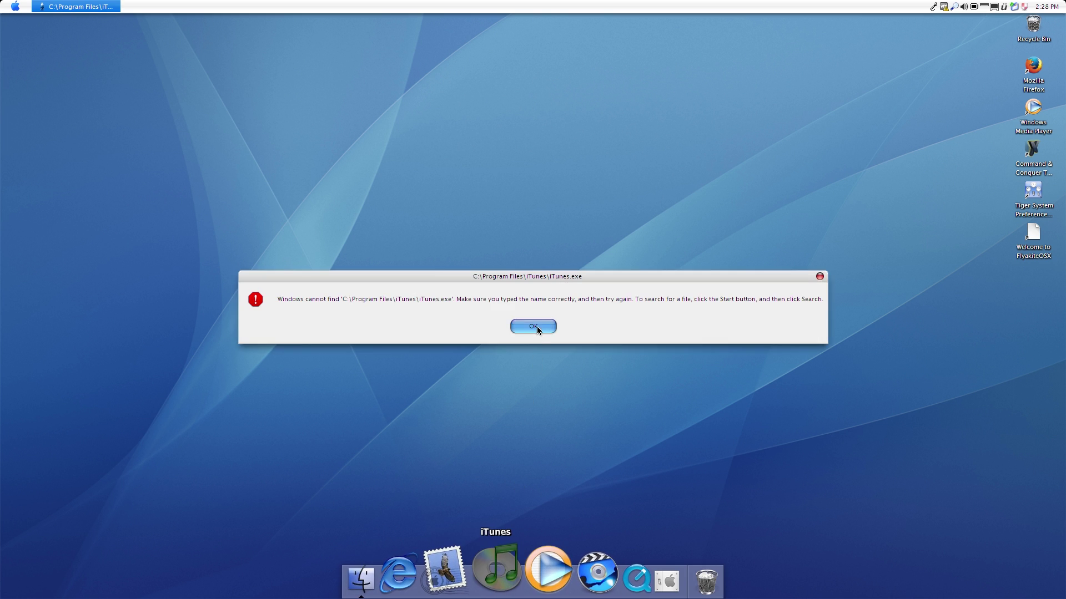
{"action": "left_click", "coordinate": [533, 327]}
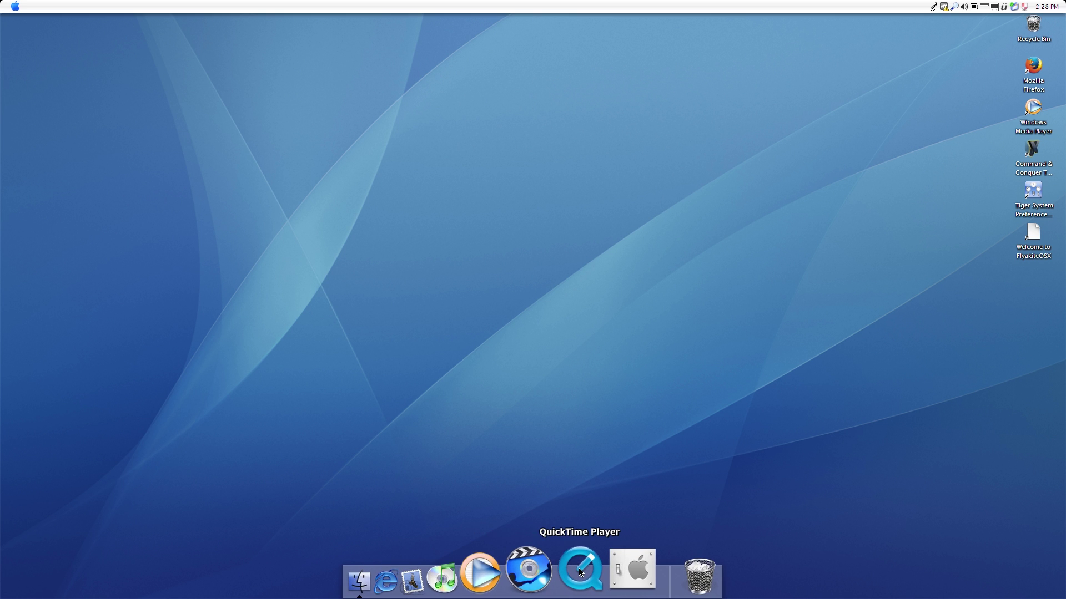
{"action": "left_click", "coordinate": [579, 569]}
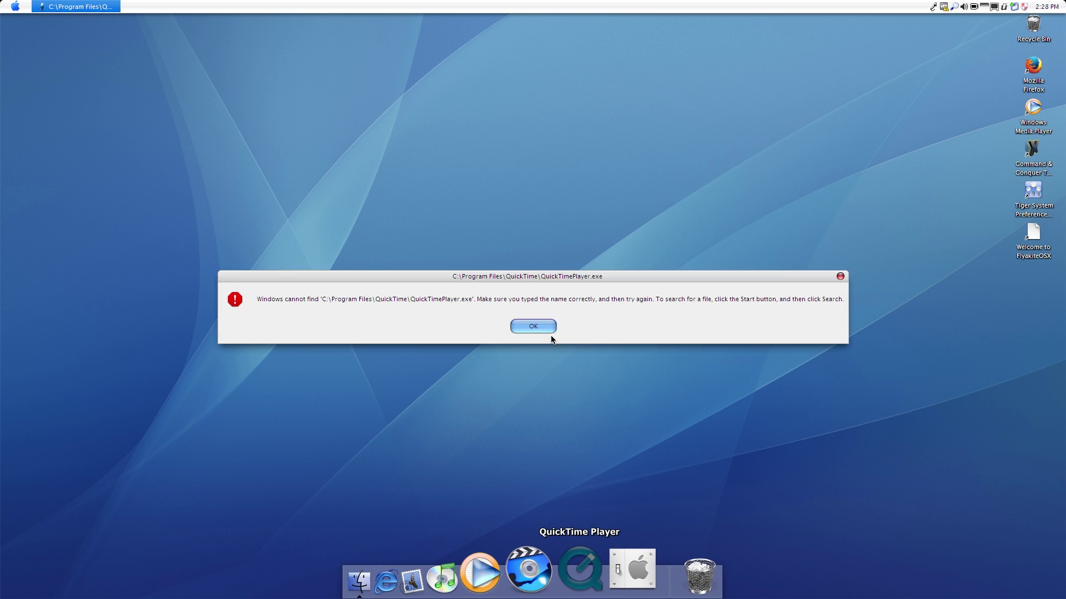
{"action": "left_click", "coordinate": [548, 331]}
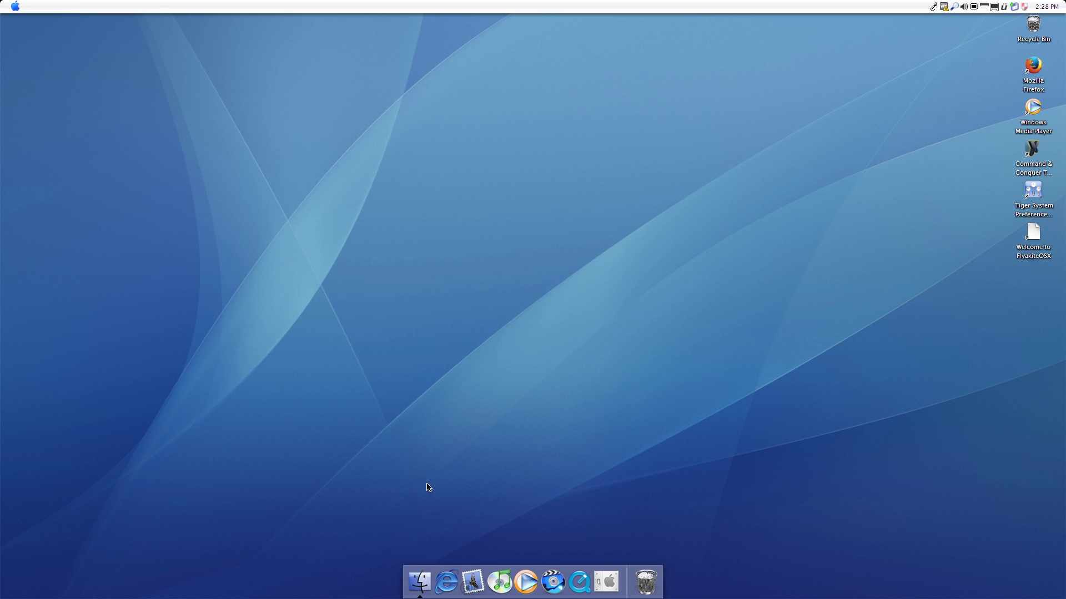
Open the Recycle Bin from the dock and permanently delete Local Forecast - Elevator.wma
{"action": "left_click", "coordinate": [638, 584]}
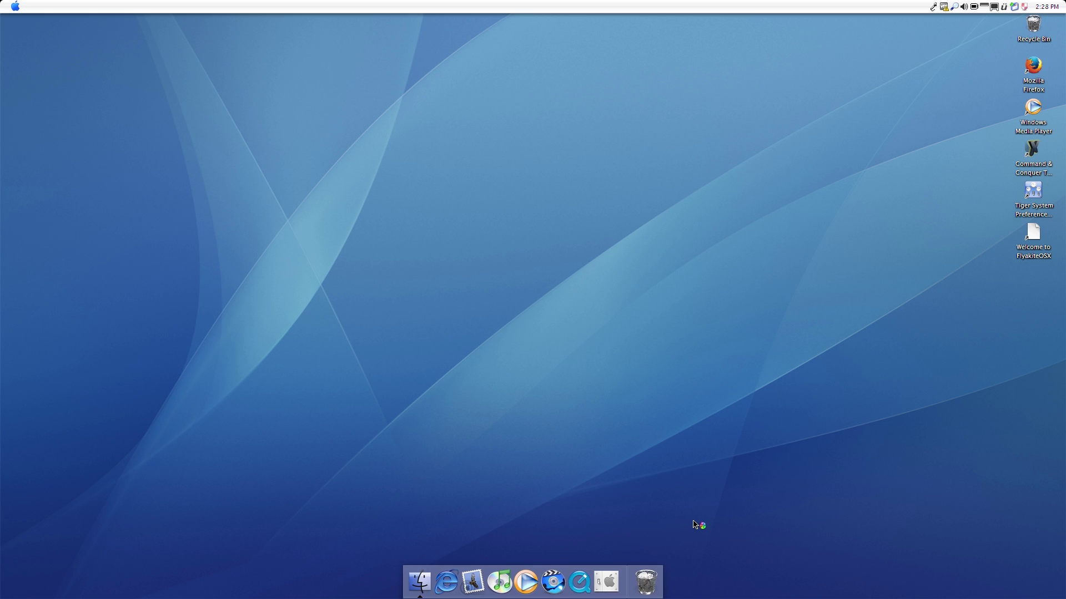
{"action": "left_click_drag", "start_coordinate": [320, 146], "coordinate": [362, 155]}
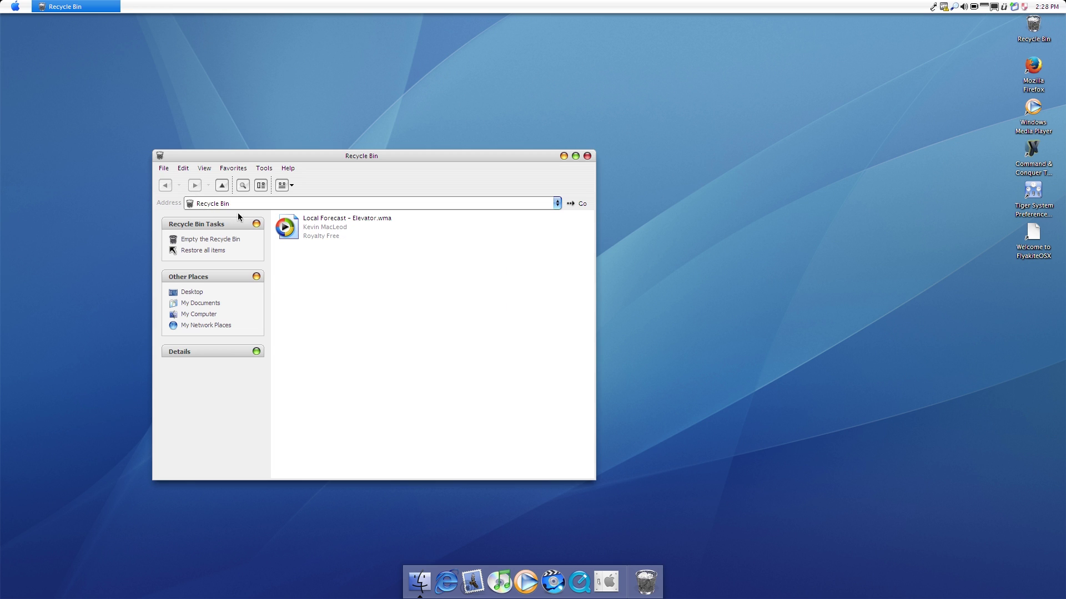
{"action": "key", "text": "Delete"}
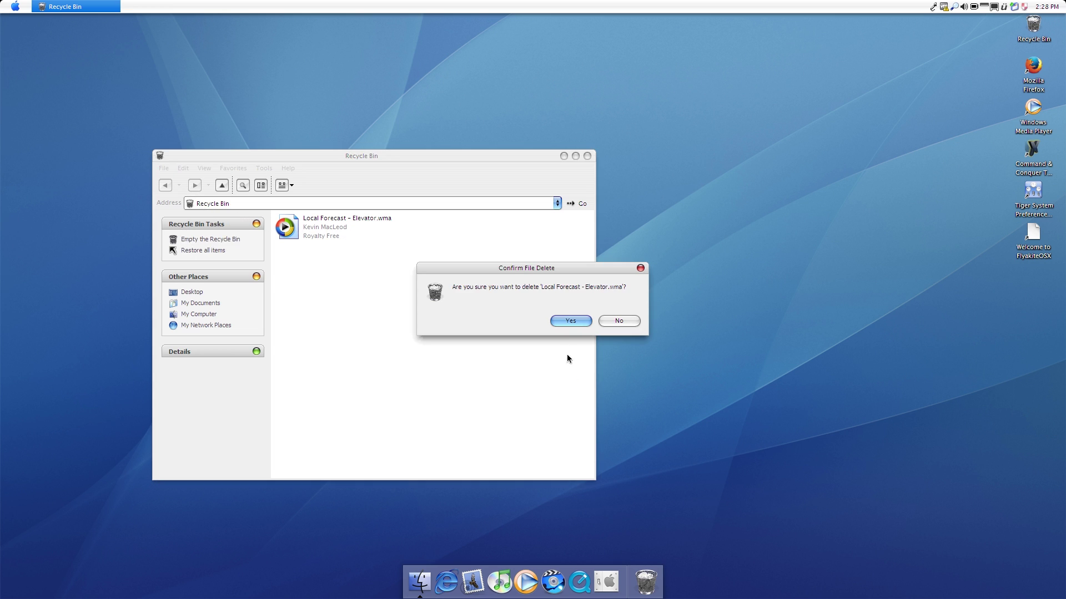
{"action": "left_click", "coordinate": [567, 322]}
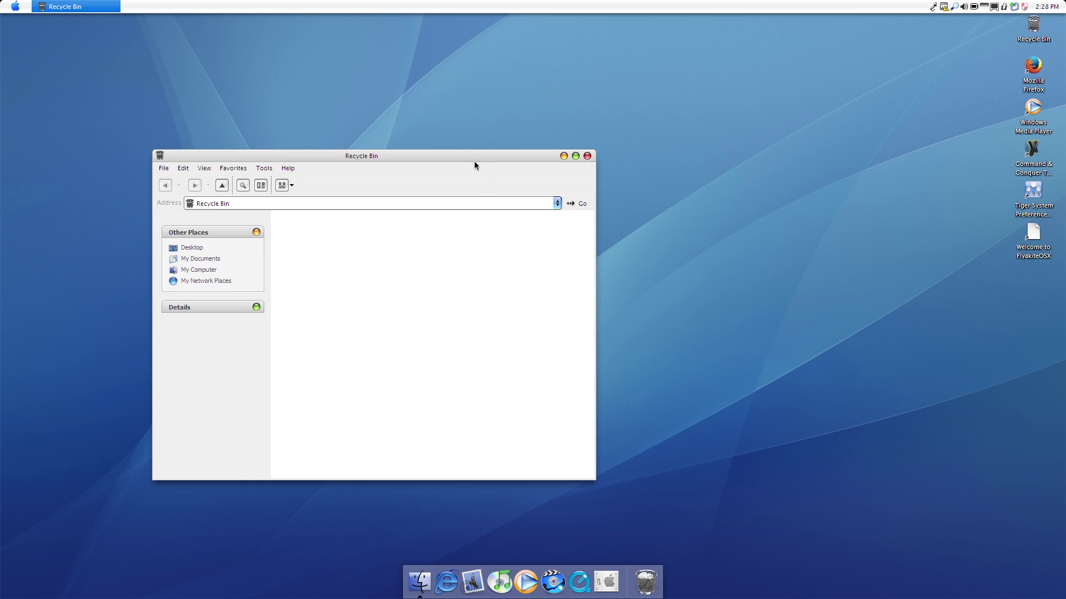
{"action": "left_click_drag", "start_coordinate": [474, 162], "coordinate": [608, 168]}
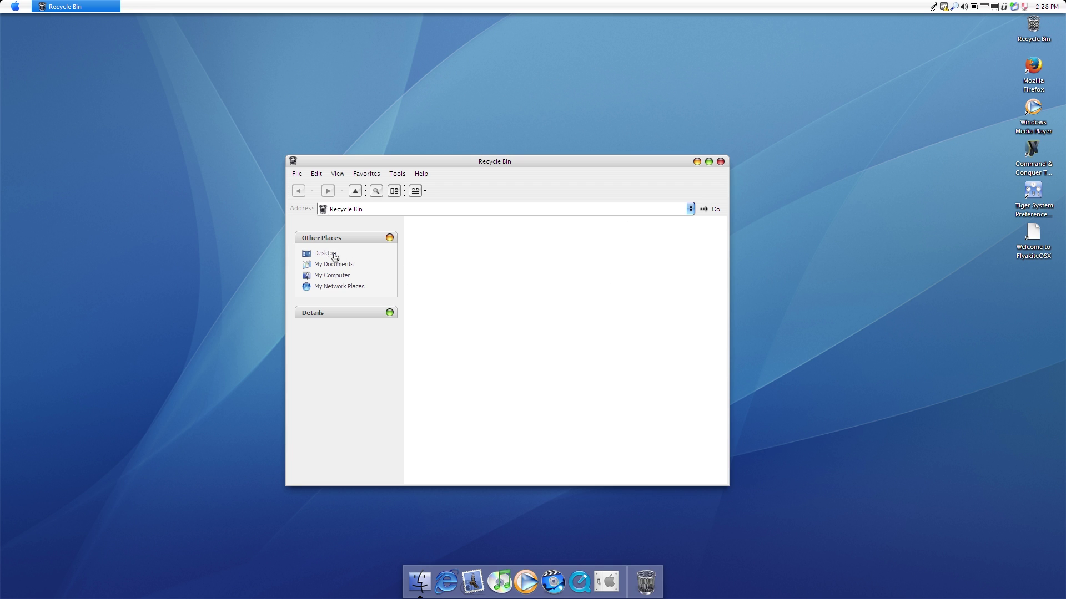
Visit the Desktop, My Documents and My Computer folders via Other Places
{"action": "left_click", "coordinate": [325, 253]}
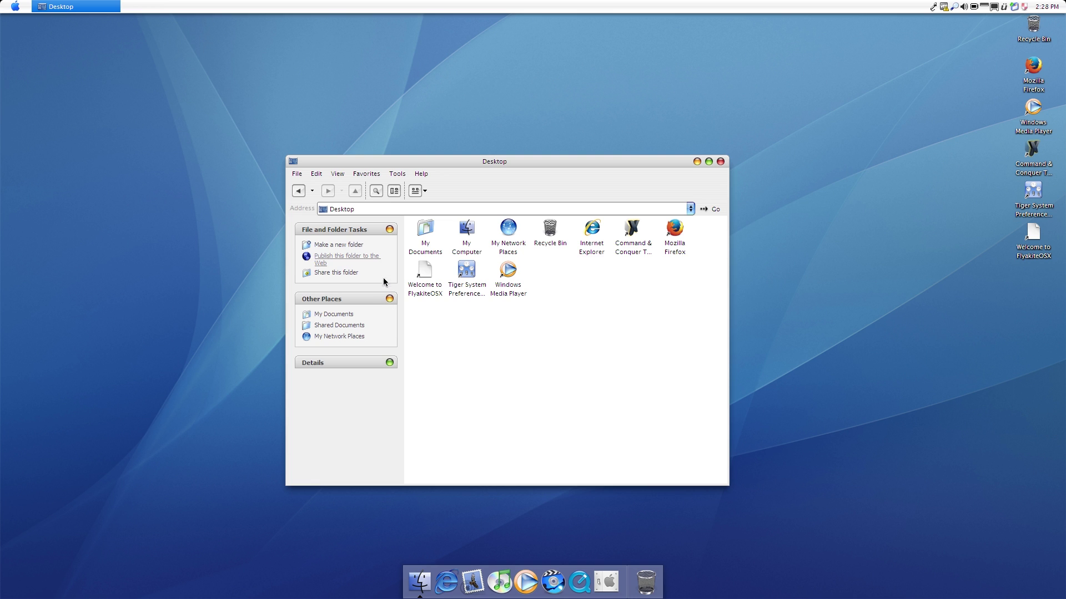
{"action": "left_click", "coordinate": [351, 319]}
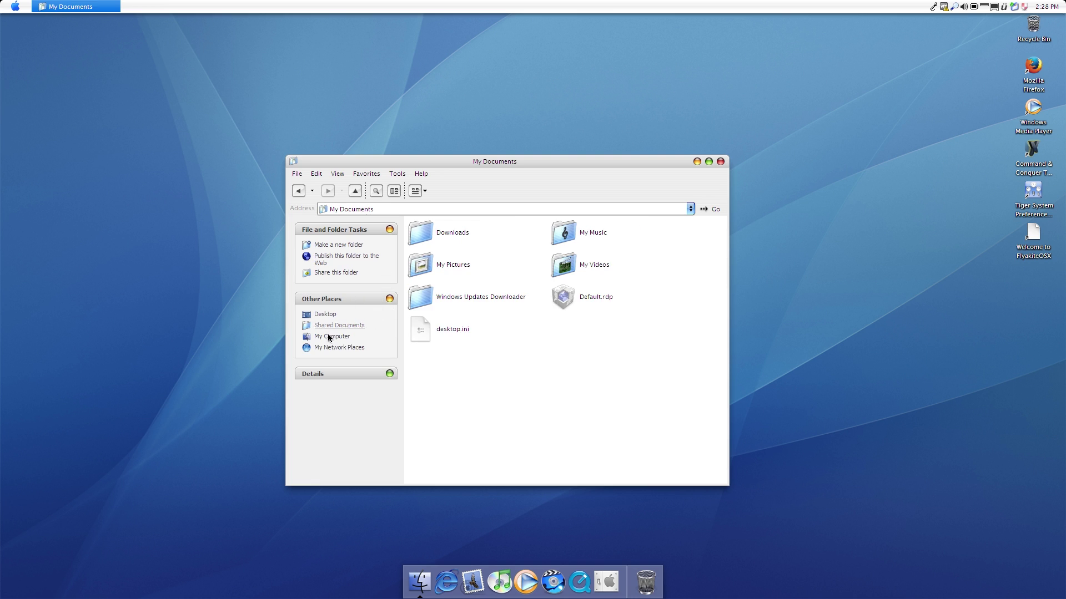
{"action": "left_click", "coordinate": [331, 337]}
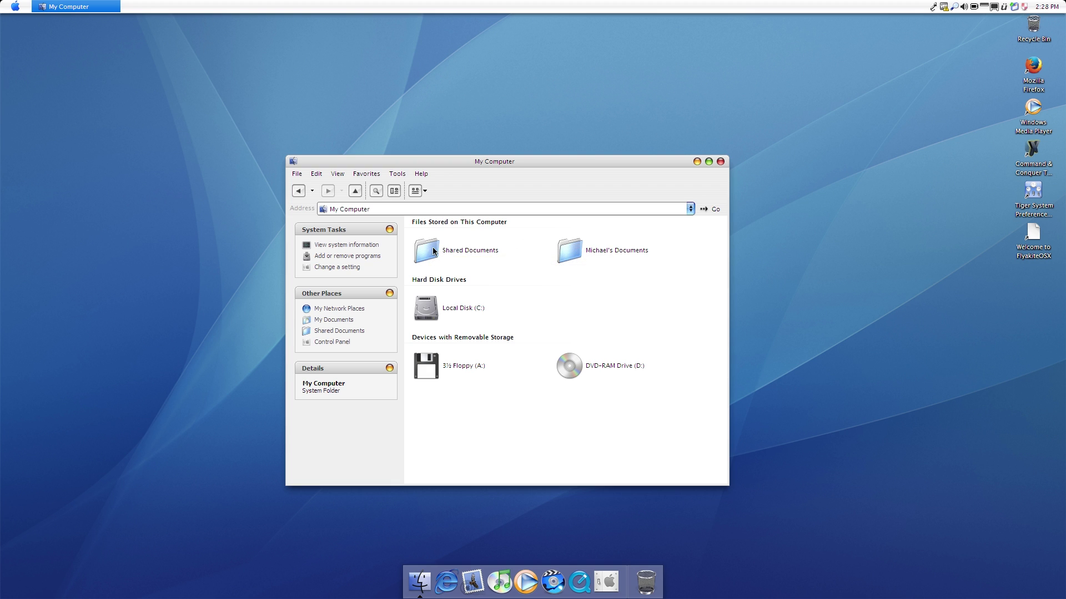
Browse Local Disk (C:) twice, going Back to My Computer each time
{"action": "double_click", "coordinate": [427, 309]}
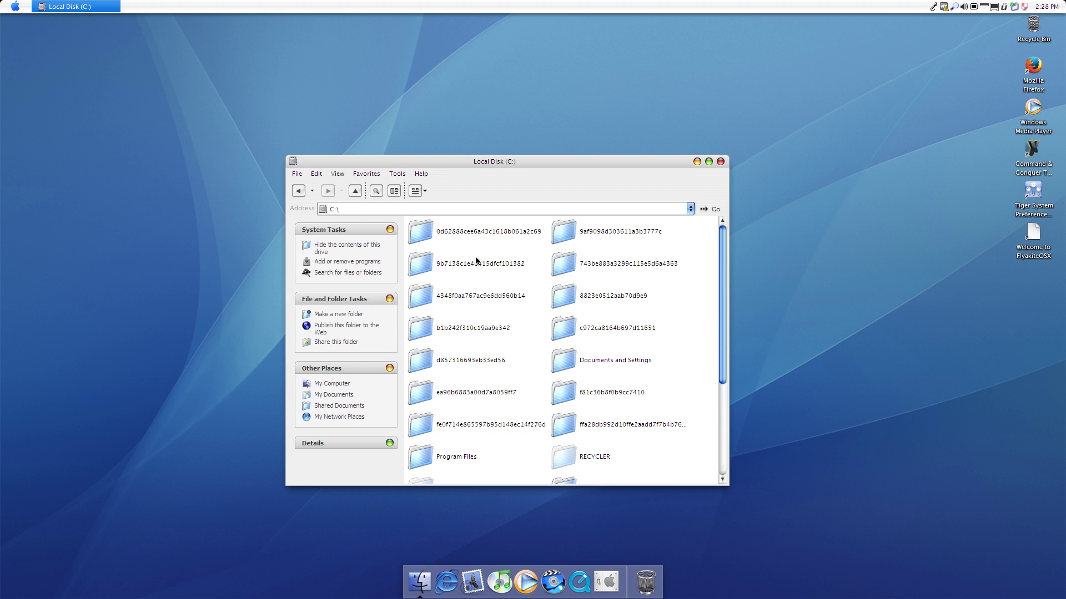
{"action": "scroll", "coordinate": [444, 239], "scroll_direction": "down", "scroll_amount": 3}
{"action": "scroll", "coordinate": [453, 410], "scroll_direction": "up", "scroll_amount": 3}
{"action": "scroll", "coordinate": [495, 231], "scroll_direction": "down", "scroll_amount": 3}
{"action": "scroll", "coordinate": [499, 278], "scroll_direction": "up", "scroll_amount": 5}
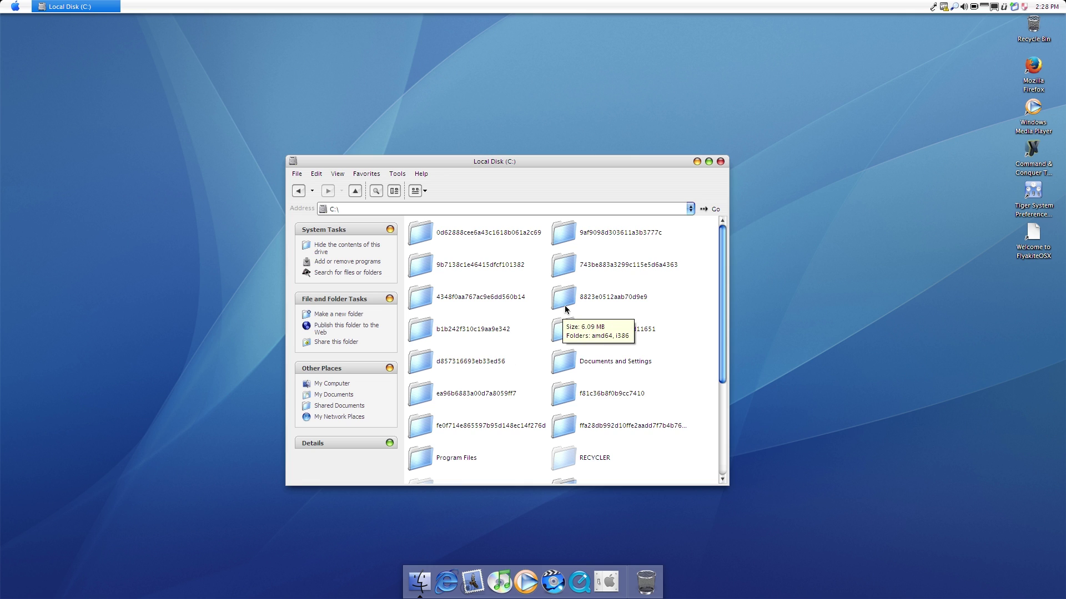
{"action": "left_click", "coordinate": [297, 192]}
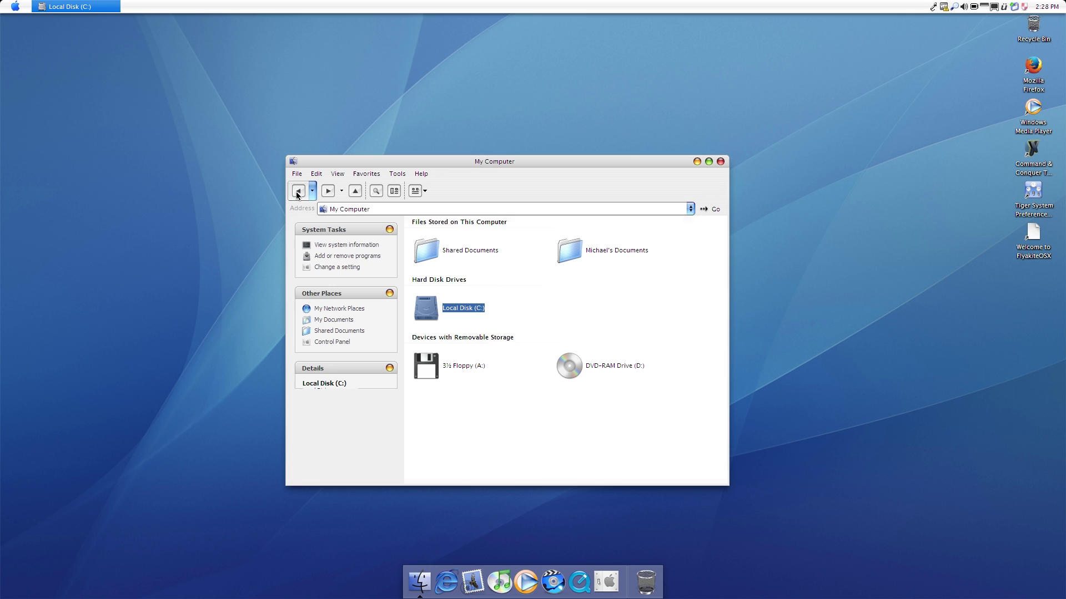
{"action": "double_click", "coordinate": [428, 314]}
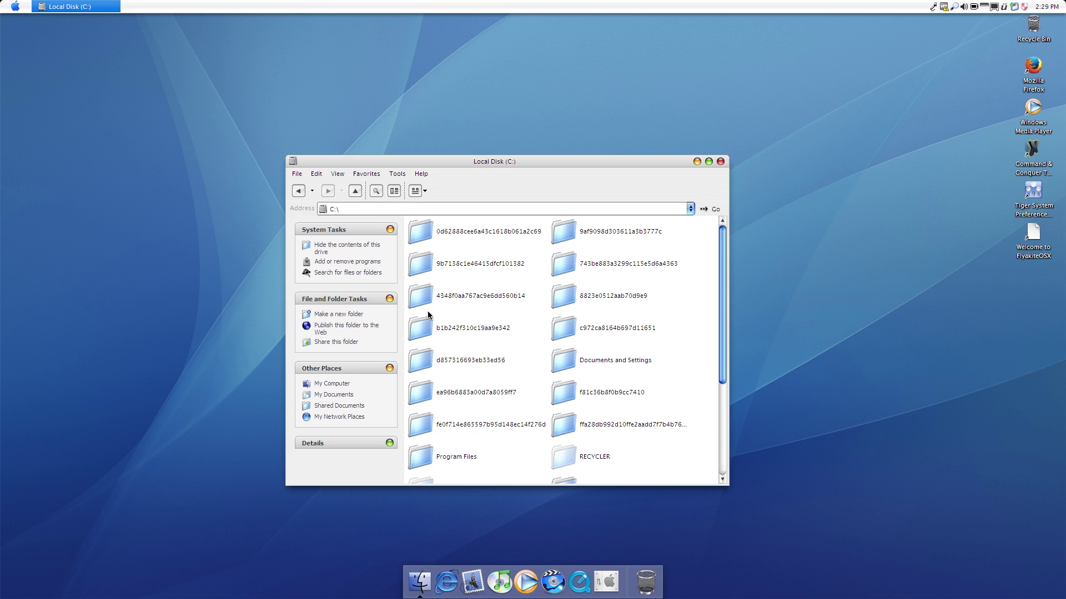
{"action": "left_click", "coordinate": [299, 191]}
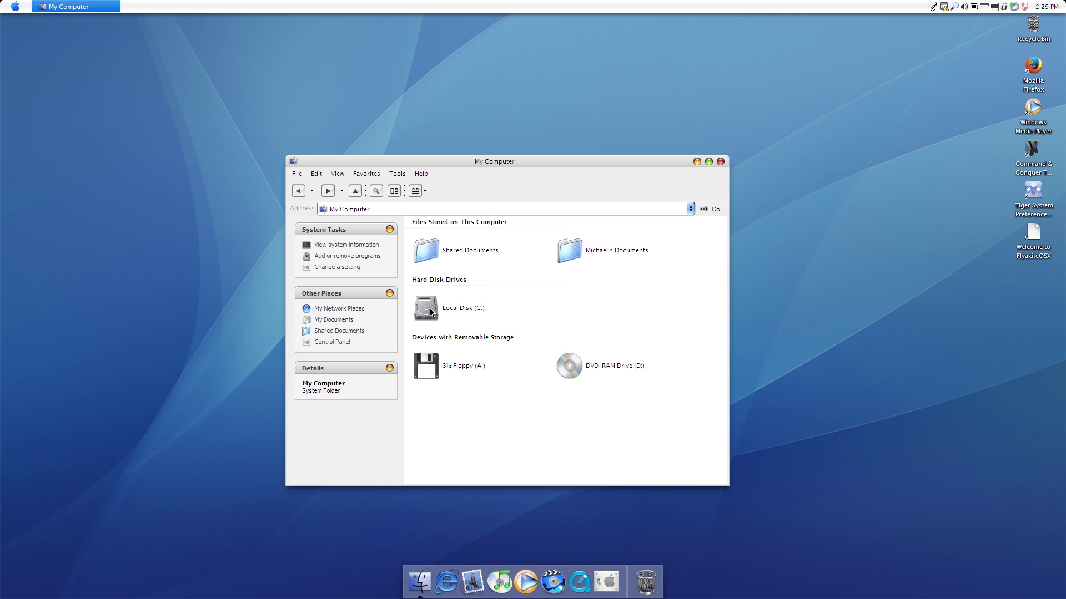
{"action": "mouse_move", "coordinate": [432, 311]}
Switch Control Panel to Category View and drag Tiger System Preferences onto the dock
{"action": "left_click", "coordinate": [350, 342]}
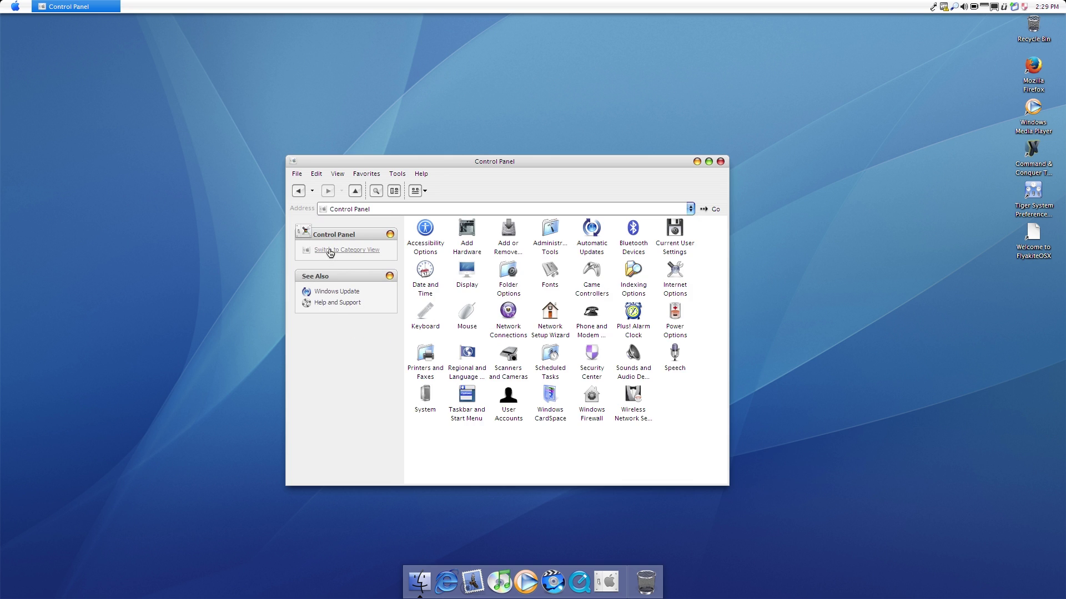
{"action": "left_click", "coordinate": [330, 251]}
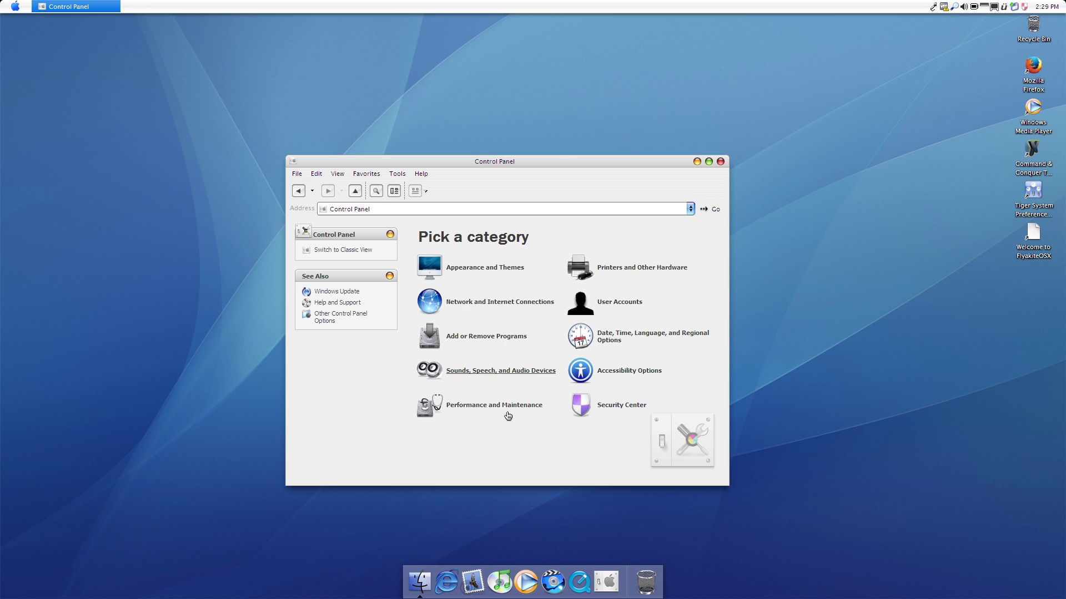
{"action": "left_click", "coordinate": [454, 268]}
{"action": "left_click", "coordinate": [300, 192]}
{"action": "left_click_drag", "start_coordinate": [551, 162], "coordinate": [329, 82]}
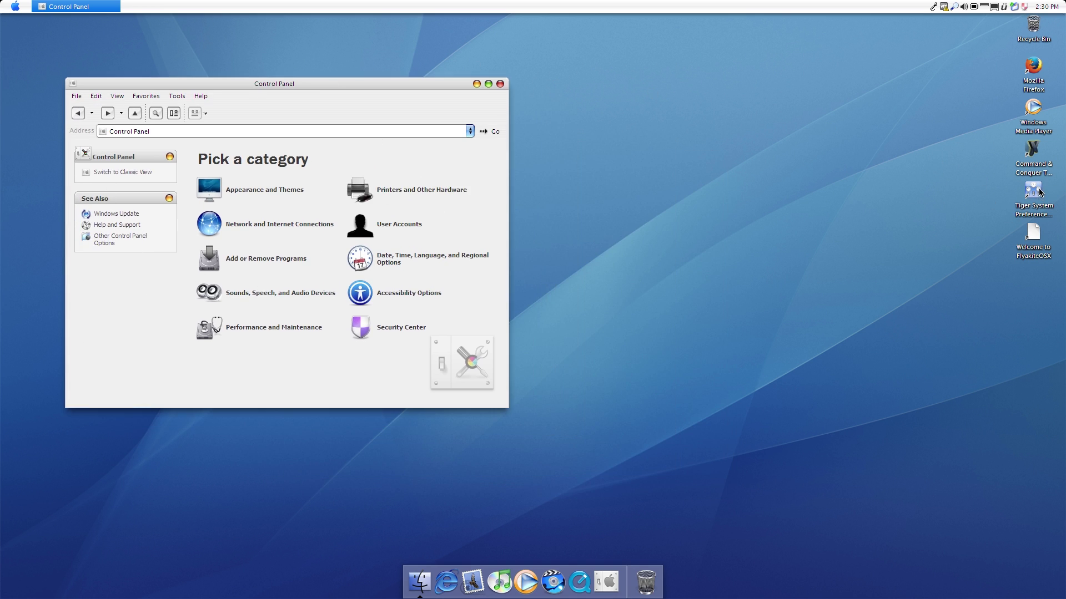
{"action": "left_click_drag", "start_coordinate": [1040, 192], "coordinate": [628, 541]}
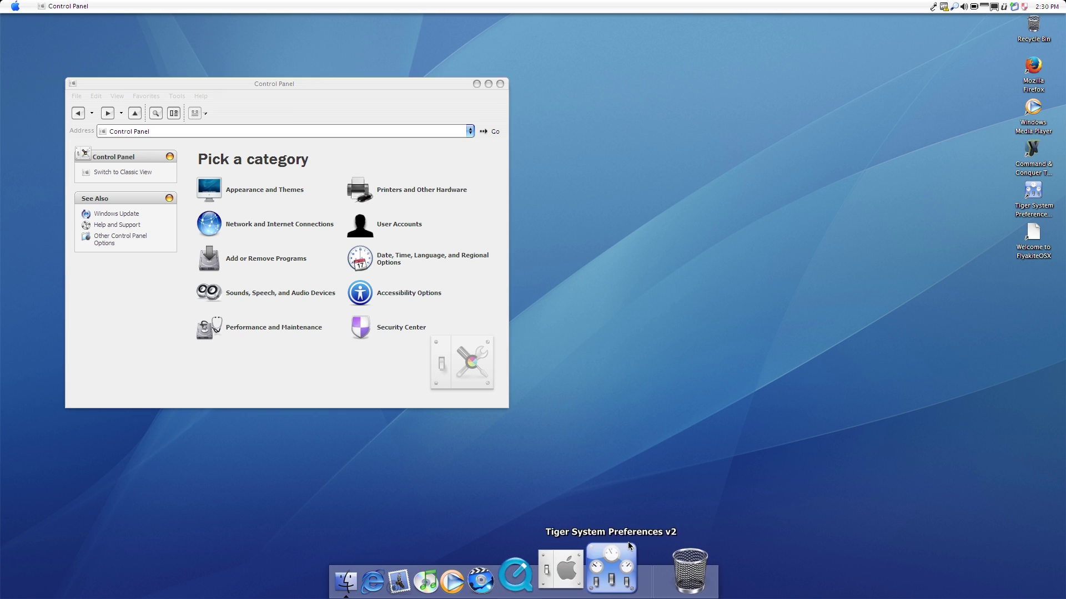
Launch Tiger System Preferences, open Appearance, and close the Display Properties it brings up
{"action": "left_click", "coordinate": [615, 567]}
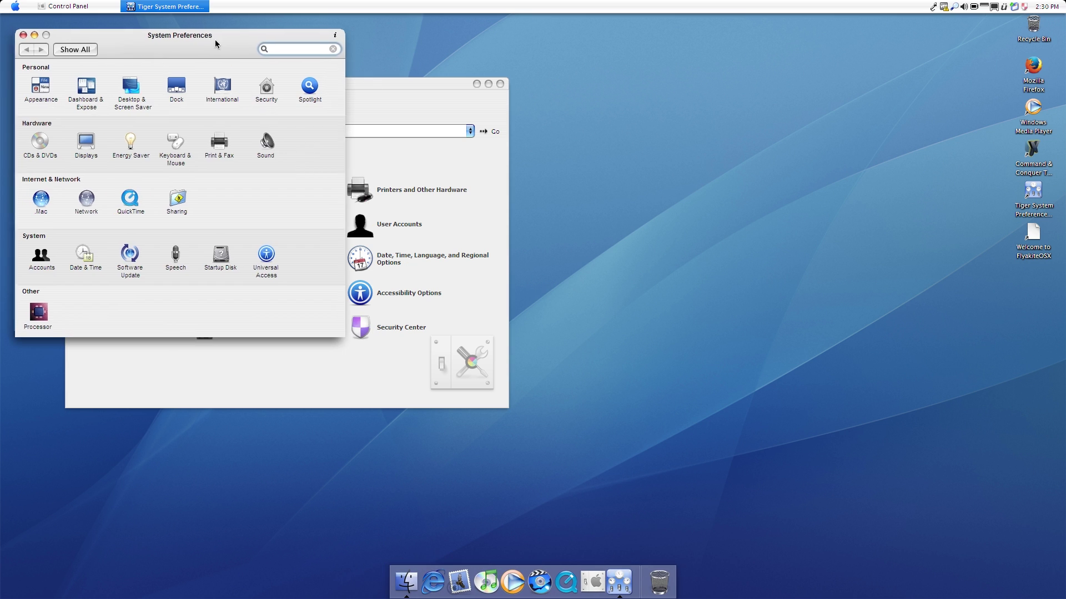
{"action": "left_click_drag", "start_coordinate": [215, 39], "coordinate": [702, 144]}
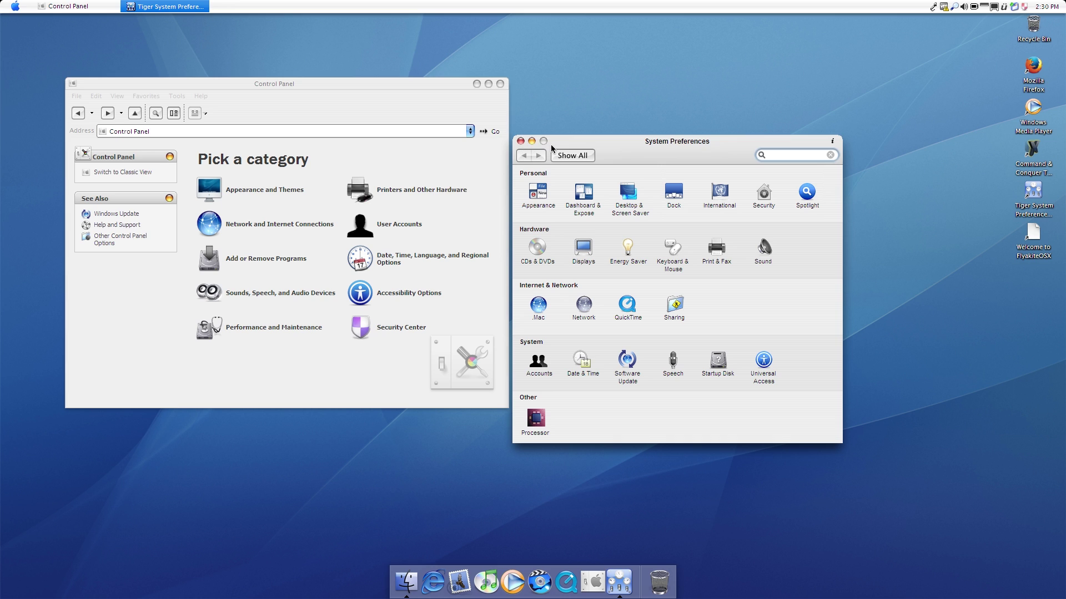
{"action": "left_click_drag", "start_coordinate": [685, 145], "coordinate": [685, 142]}
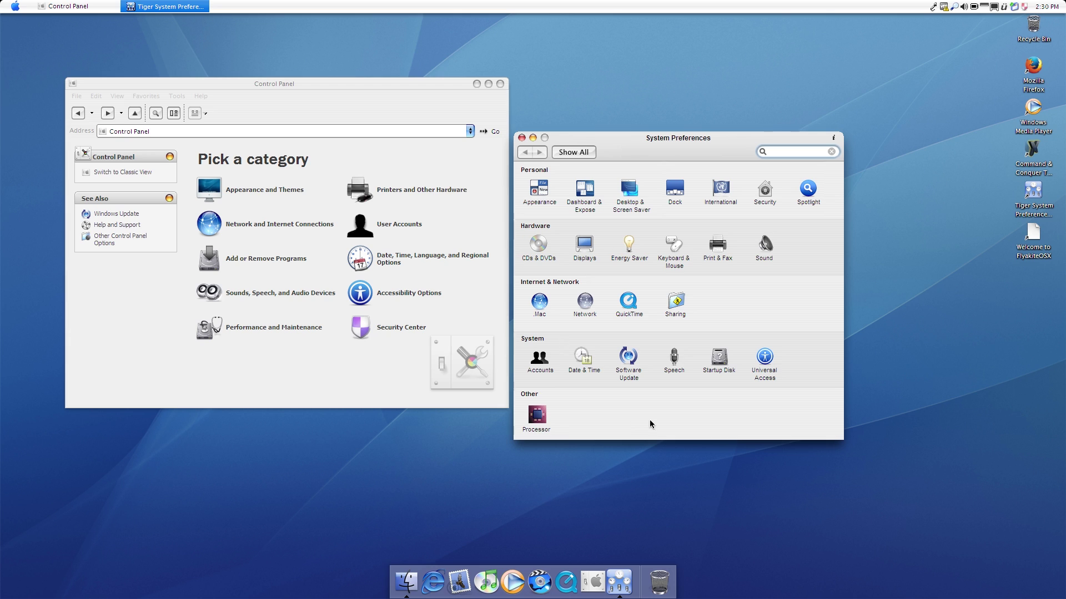
{"action": "left_click", "coordinate": [544, 193]}
{"action": "left_click_drag", "start_coordinate": [173, 59], "coordinate": [401, 140]}
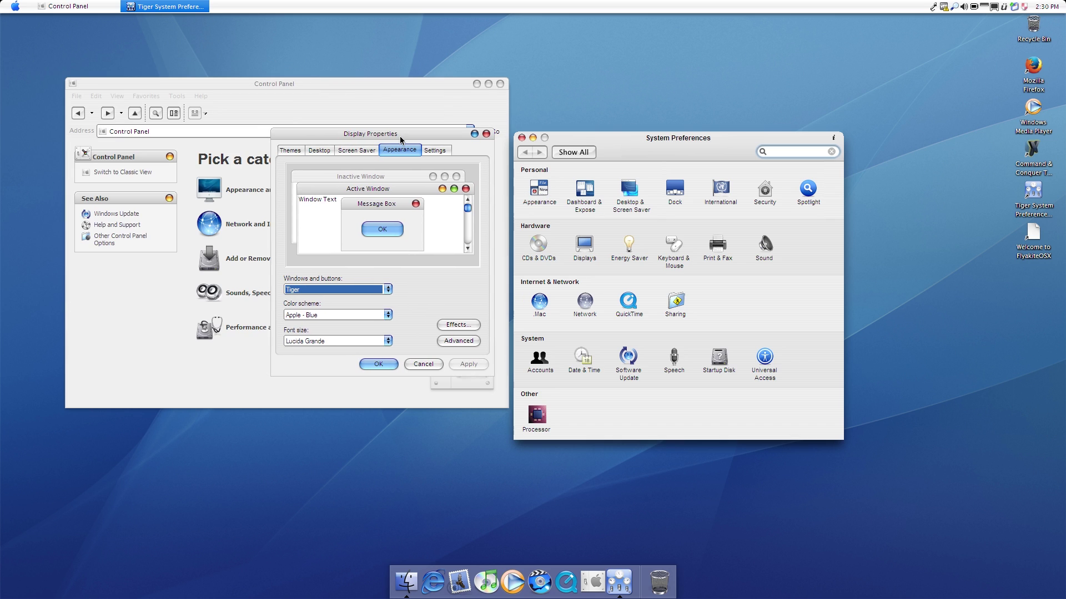
{"action": "left_click", "coordinate": [486, 134]}
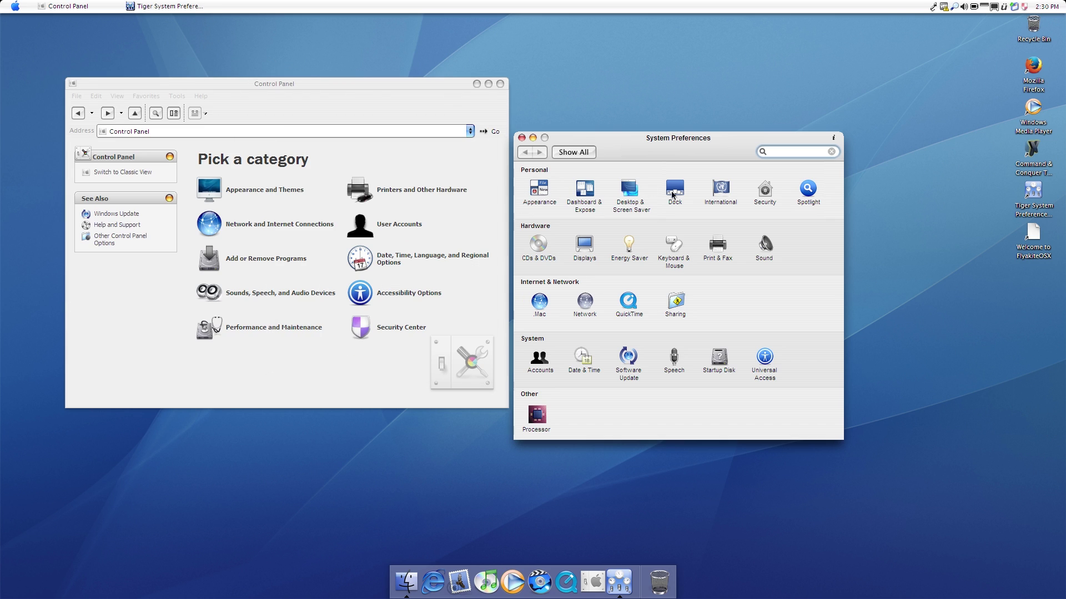
Dismiss the Dashboard & Expose unavailable error and launch the Processor preferences (CPU-Z)
{"action": "left_click", "coordinate": [584, 190]}
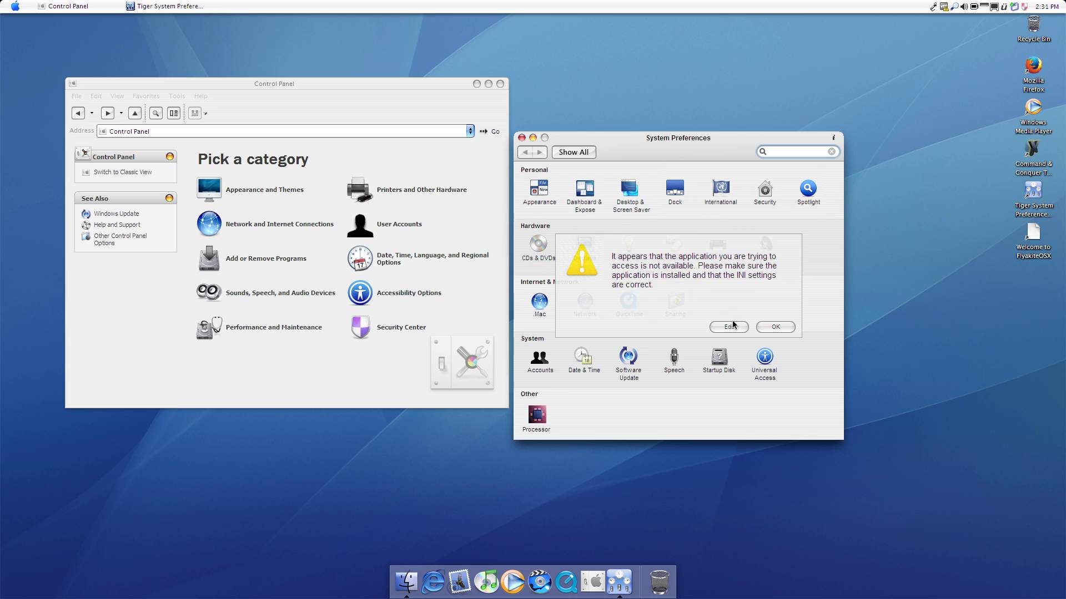
{"action": "left_click", "coordinate": [772, 328]}
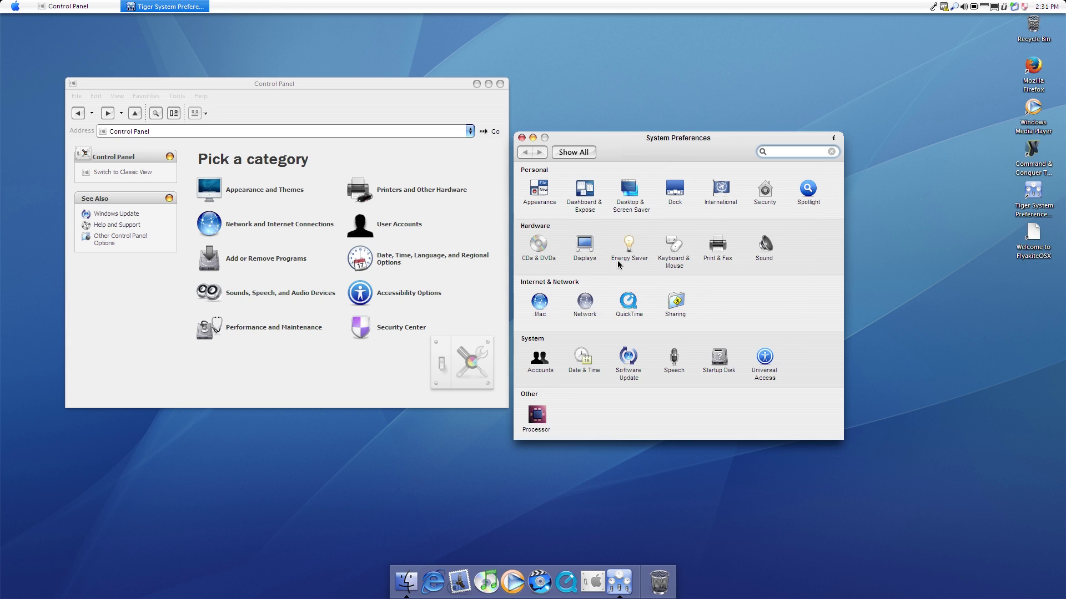
{"action": "left_click", "coordinate": [545, 420]}
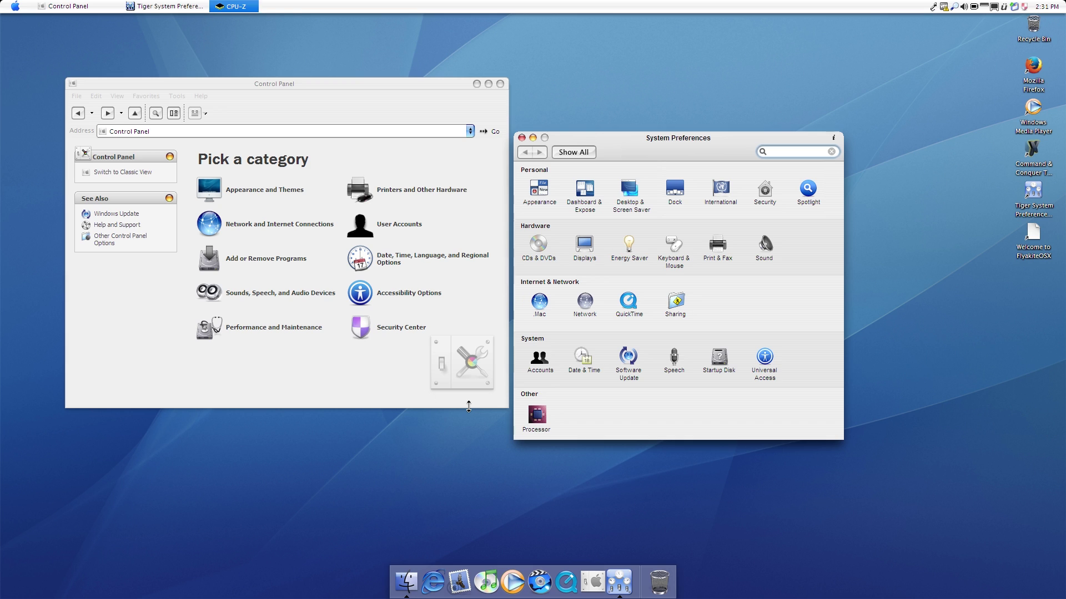
Check CPU-Z's CPU, Cache, Mainboard and Memory details for the i7-7700K, keeping Core 1, then close it
{"action": "left_click", "coordinate": [229, 7]}
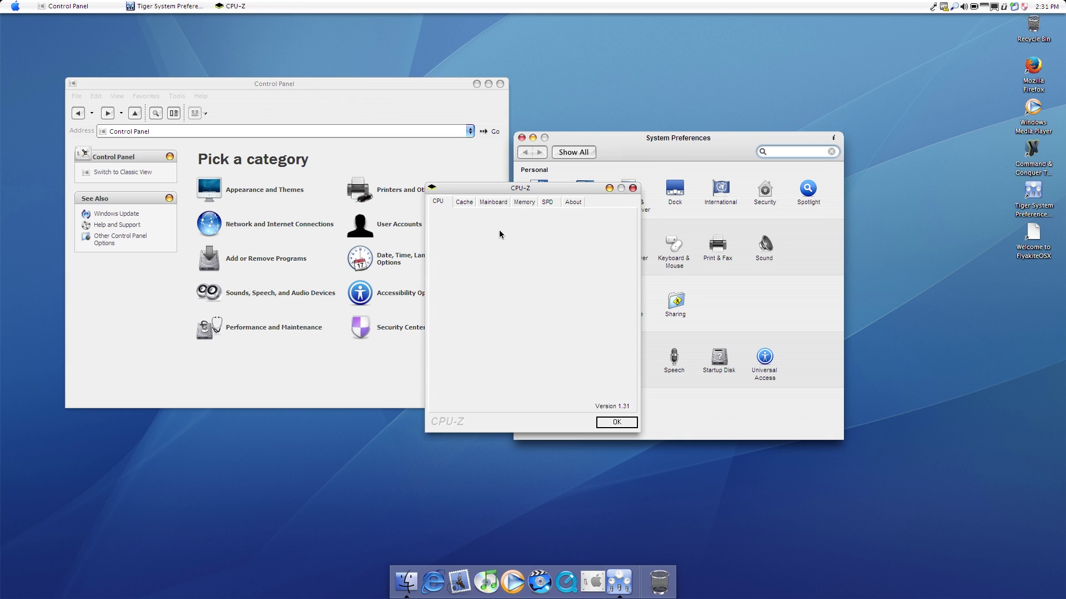
{"action": "left_click", "coordinate": [464, 202]}
{"action": "left_click", "coordinate": [439, 201]}
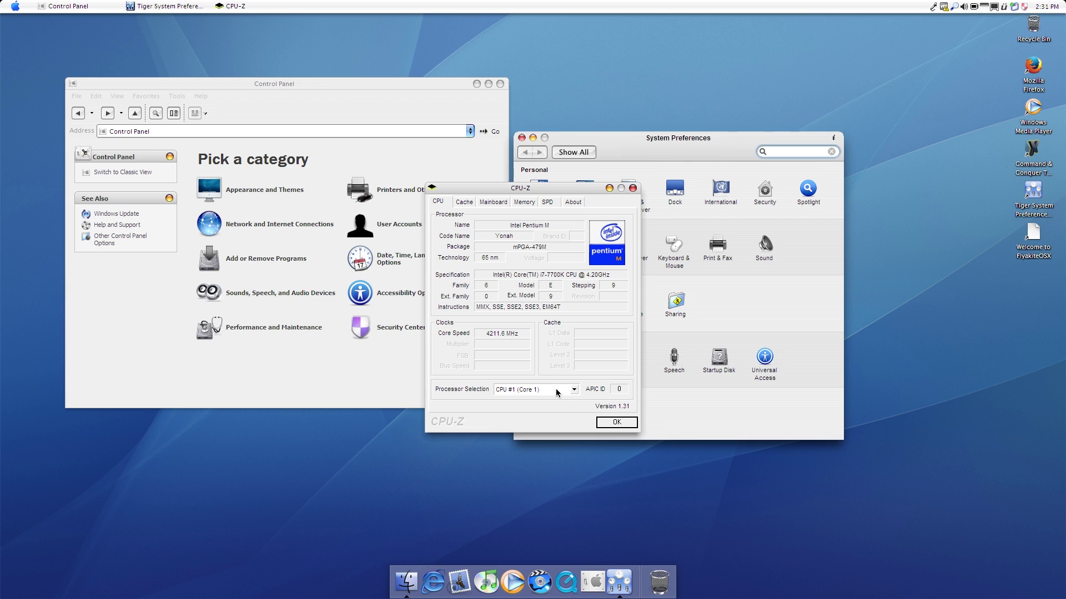
{"action": "left_click", "coordinate": [465, 205]}
{"action": "key", "text": "Right"}
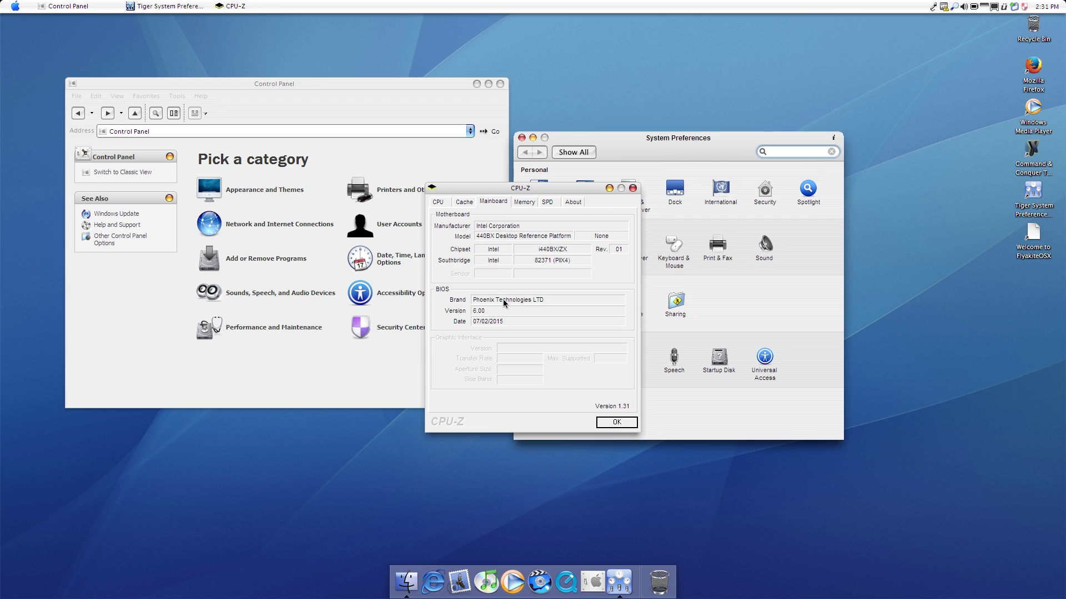
{"action": "left_click", "coordinate": [522, 203]}
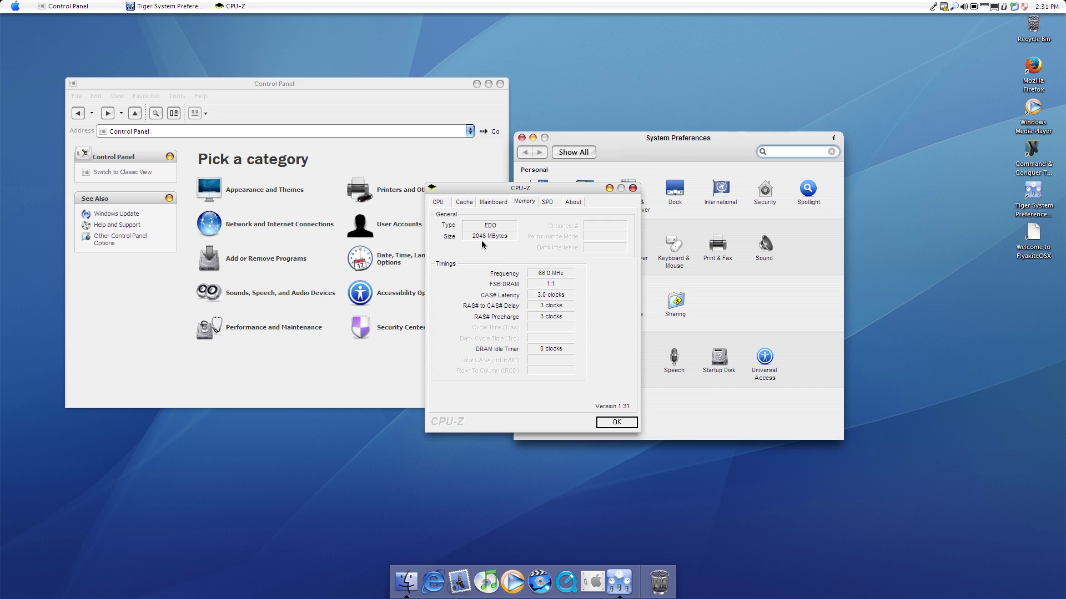
{"action": "left_click", "coordinate": [444, 203]}
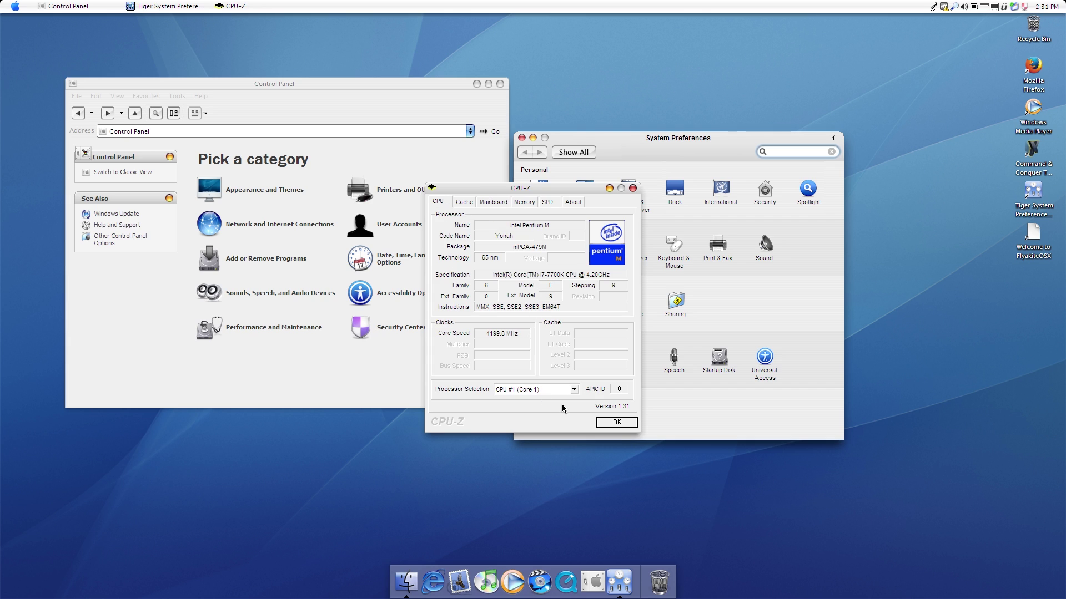
{"action": "left_click", "coordinate": [572, 390]}
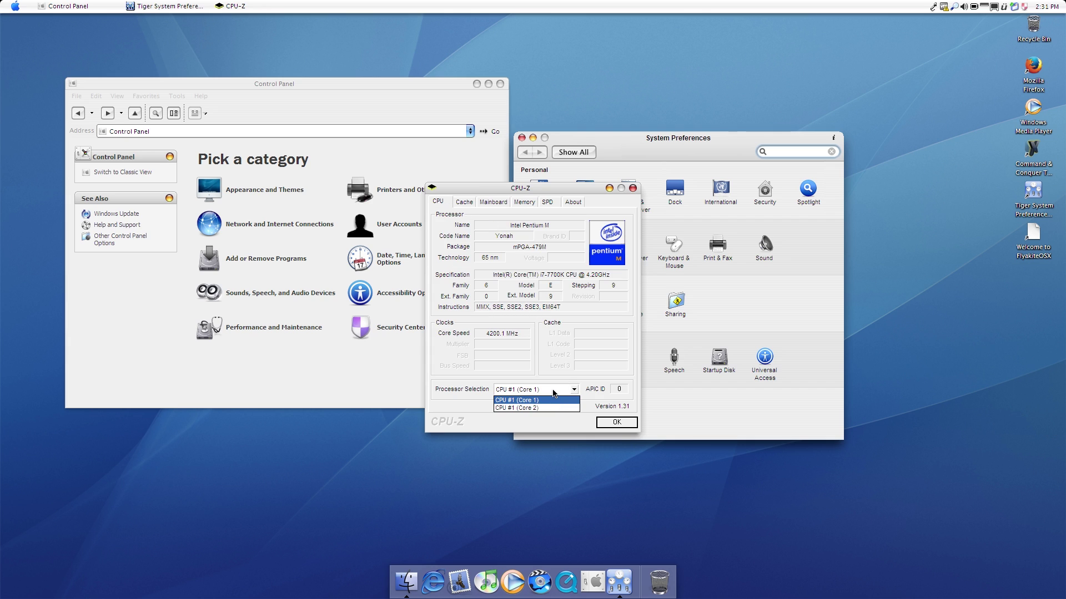
{"action": "left_click", "coordinate": [554, 393]}
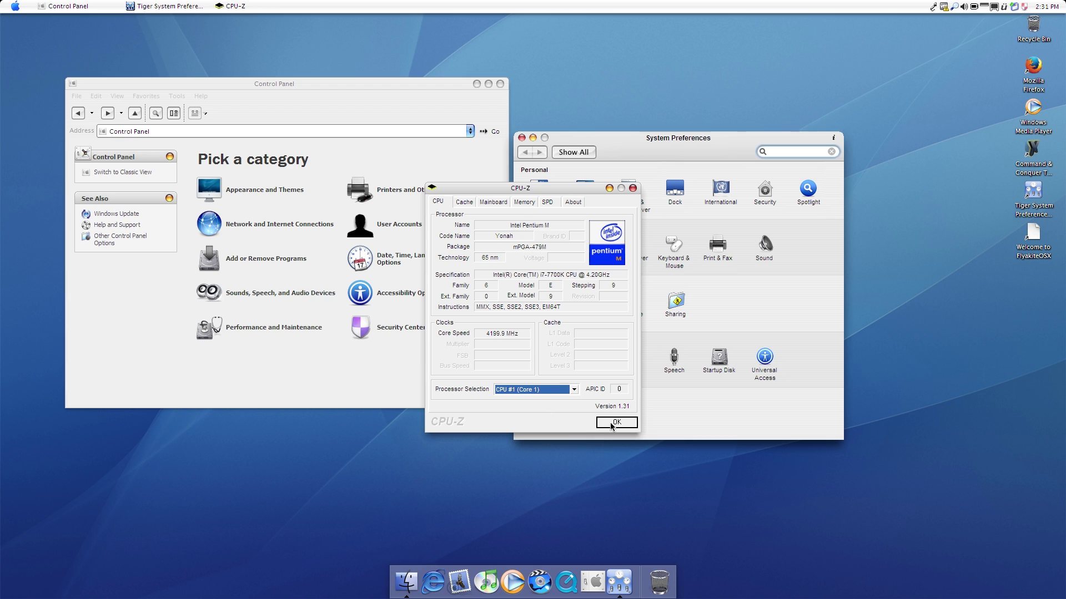
{"action": "left_click", "coordinate": [617, 424]}
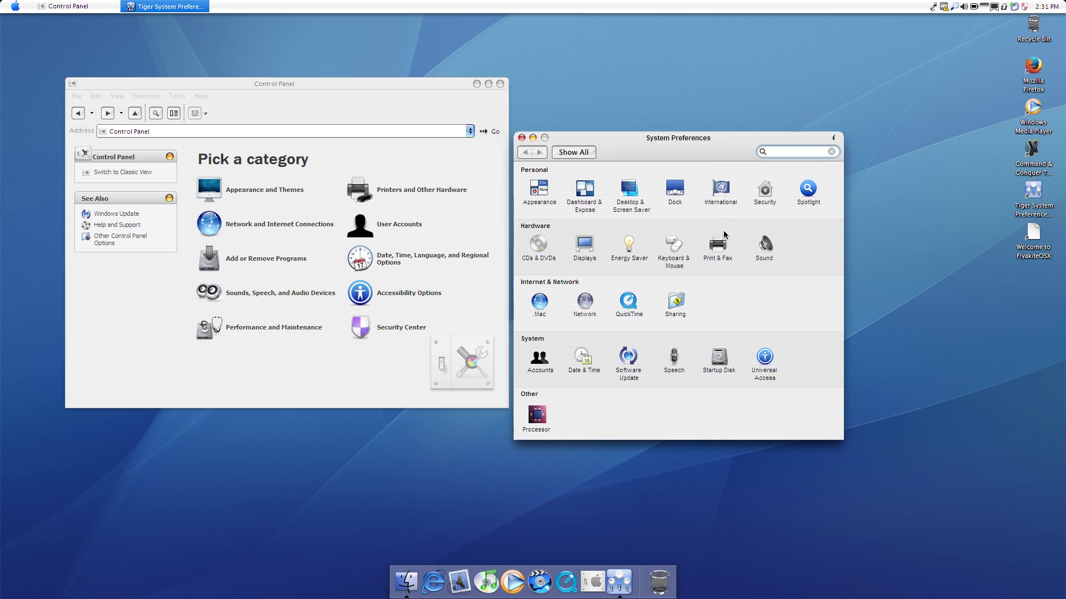
Move the System Preferences and Control Panel windows toward the upper right
{"action": "left_click_drag", "start_coordinate": [524, 139], "coordinate": [559, 123]}
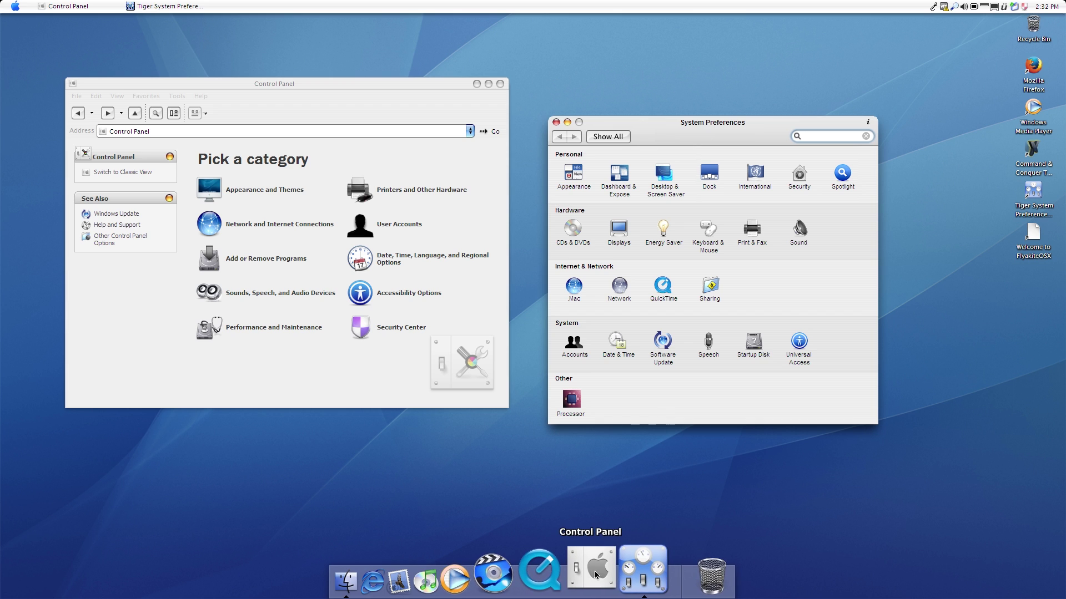
{"action": "left_click", "coordinate": [620, 577]}
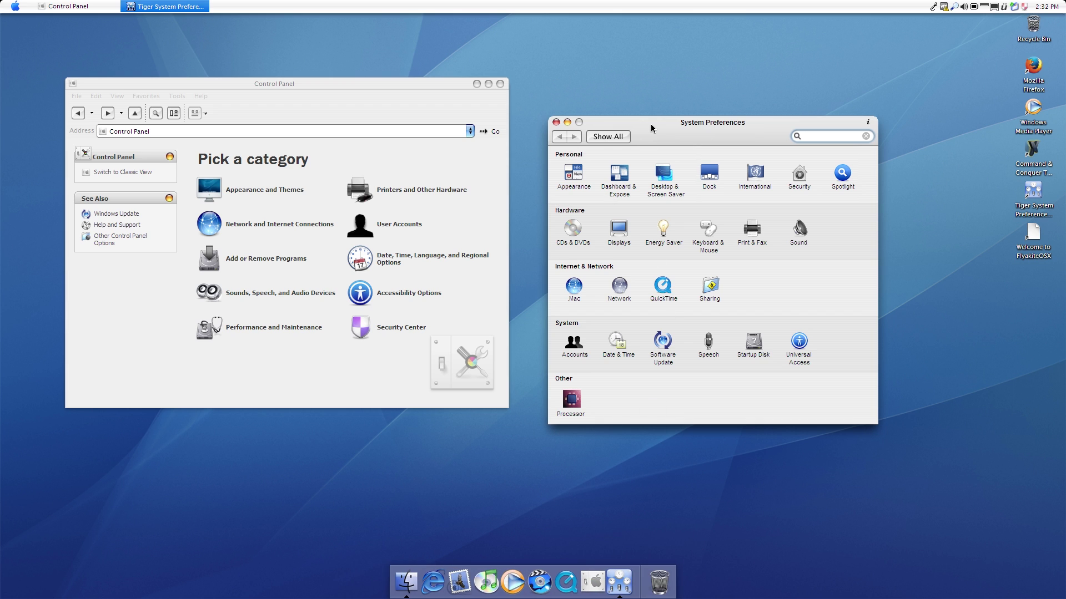
{"action": "left_click_drag", "start_coordinate": [650, 127], "coordinate": [708, 74]}
{"action": "left_click_drag", "start_coordinate": [355, 91], "coordinate": [414, 91]}
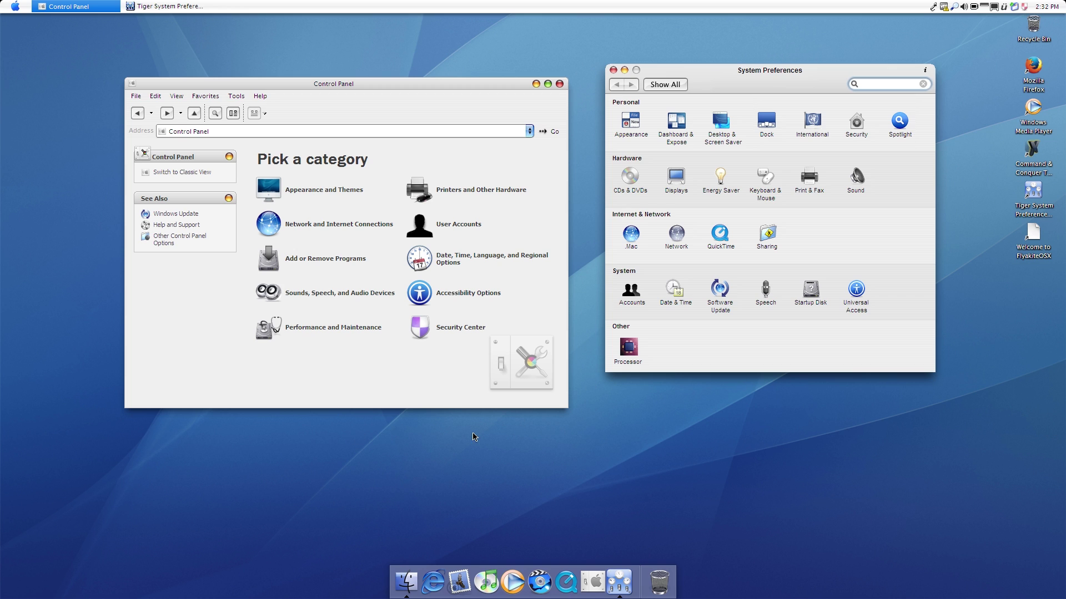
Launch Y'z Shadow from Start > All Programs > FlyakiteOSX > Software
{"action": "left_click", "coordinate": [12, 5]}
{"action": "mouse_move", "coordinate": [66, 261]}
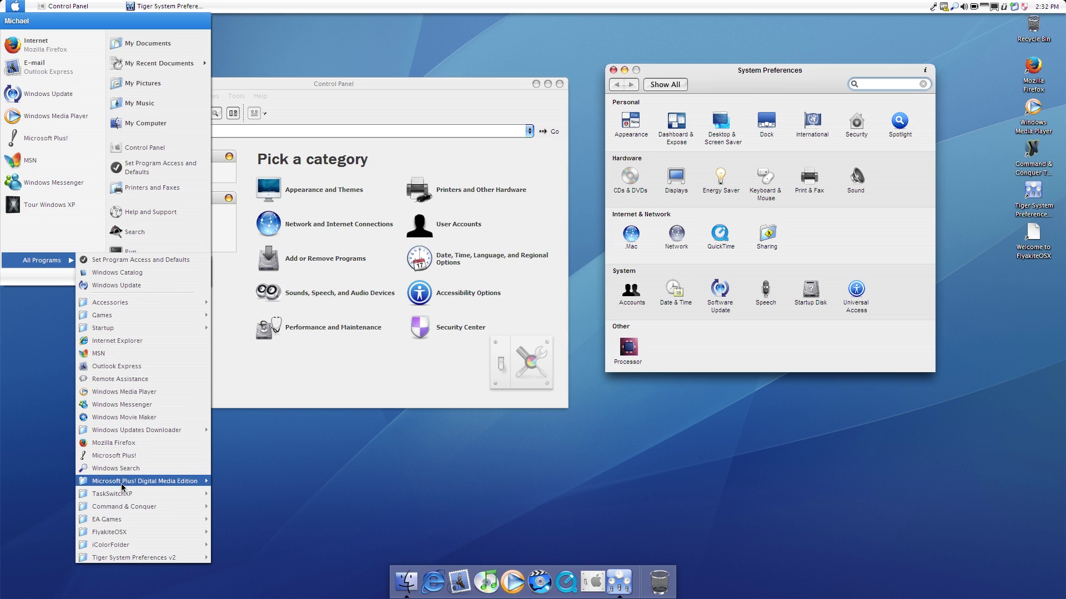
{"action": "mouse_move", "coordinate": [127, 537]}
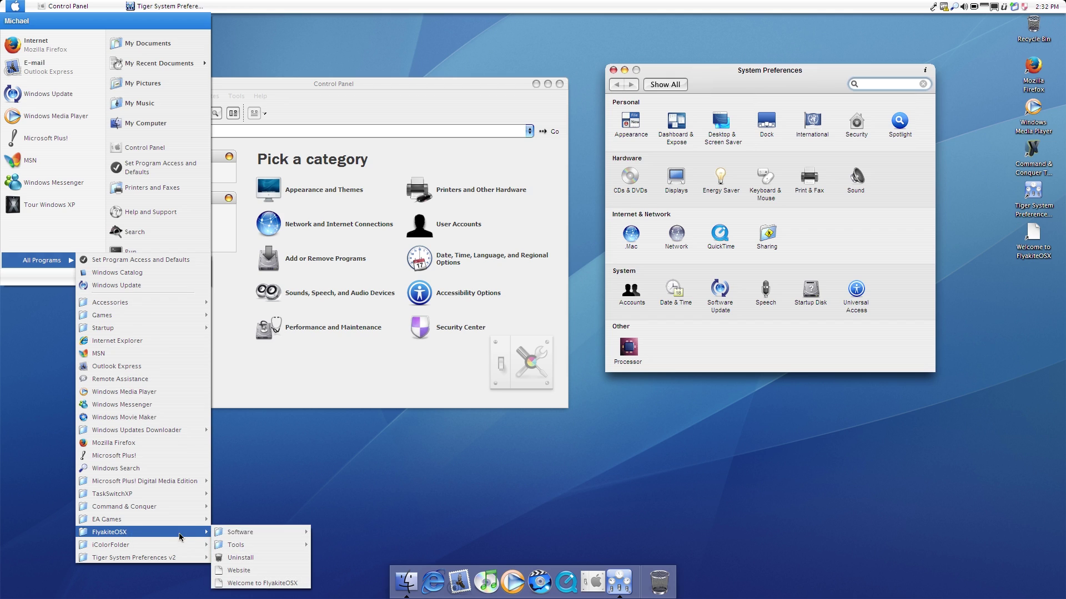
{"action": "mouse_move", "coordinate": [223, 536]}
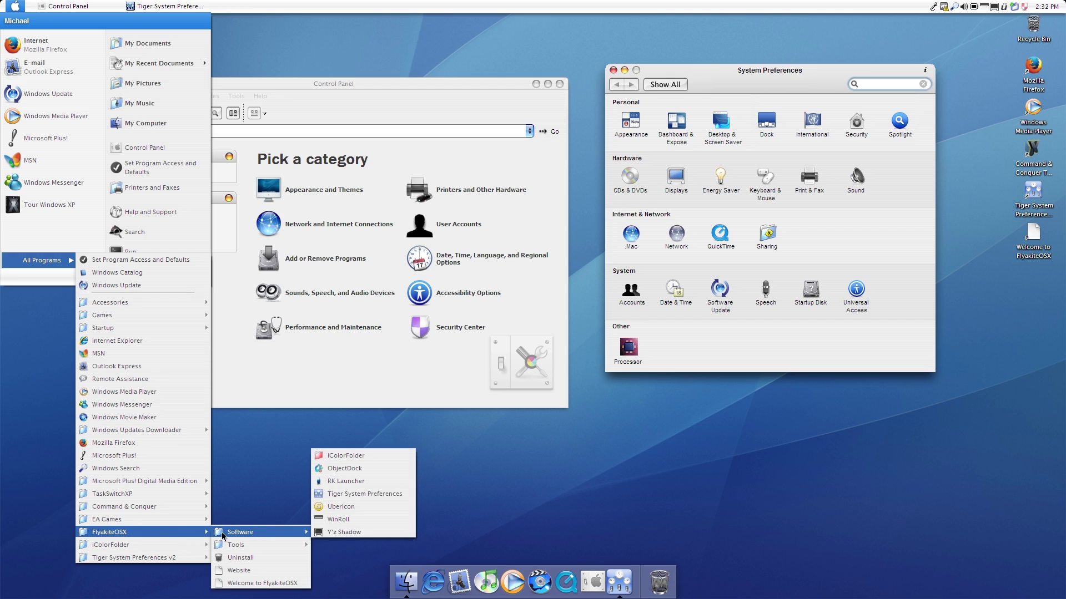
{"action": "left_click", "coordinate": [361, 536]}
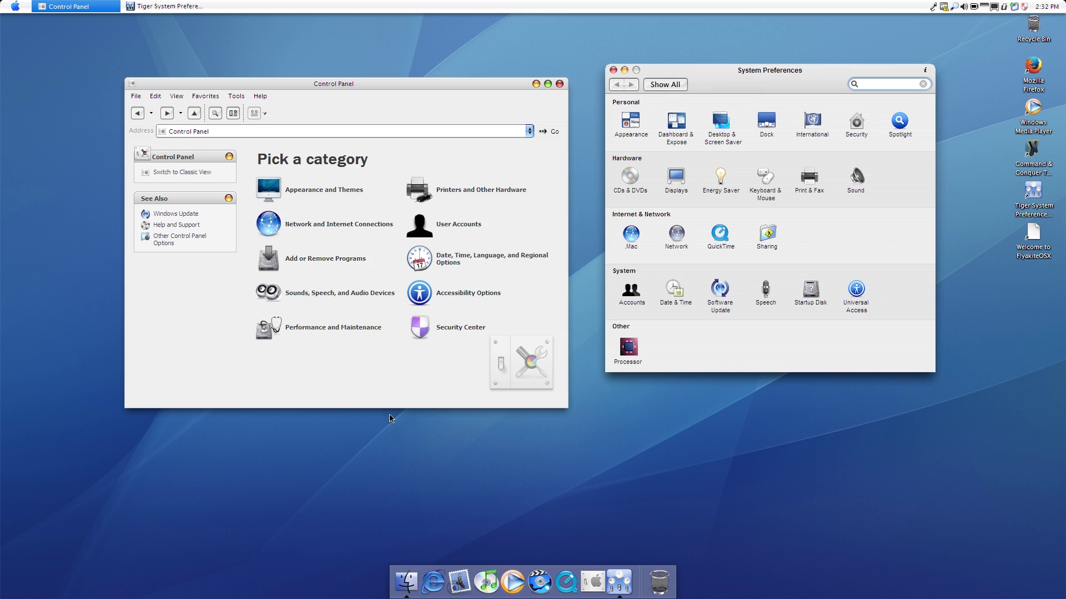
Nudge Control Panel up-right and reopen the FlyakiteOSX Software folder in the Start menu
{"action": "left_click_drag", "start_coordinate": [425, 84], "coordinate": [459, 46]}
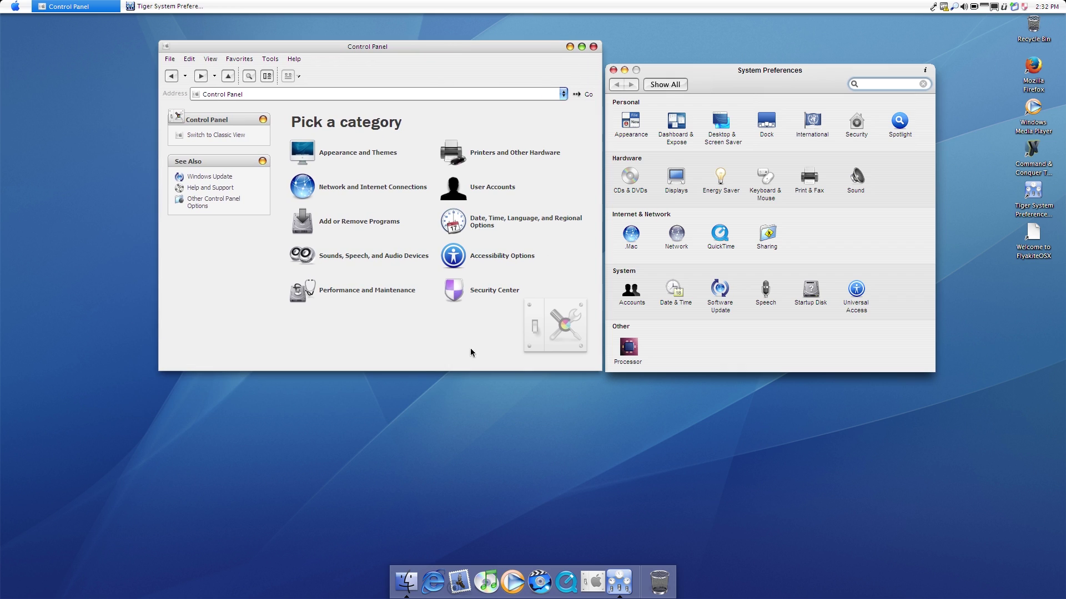
{"action": "left_click", "coordinate": [15, 5]}
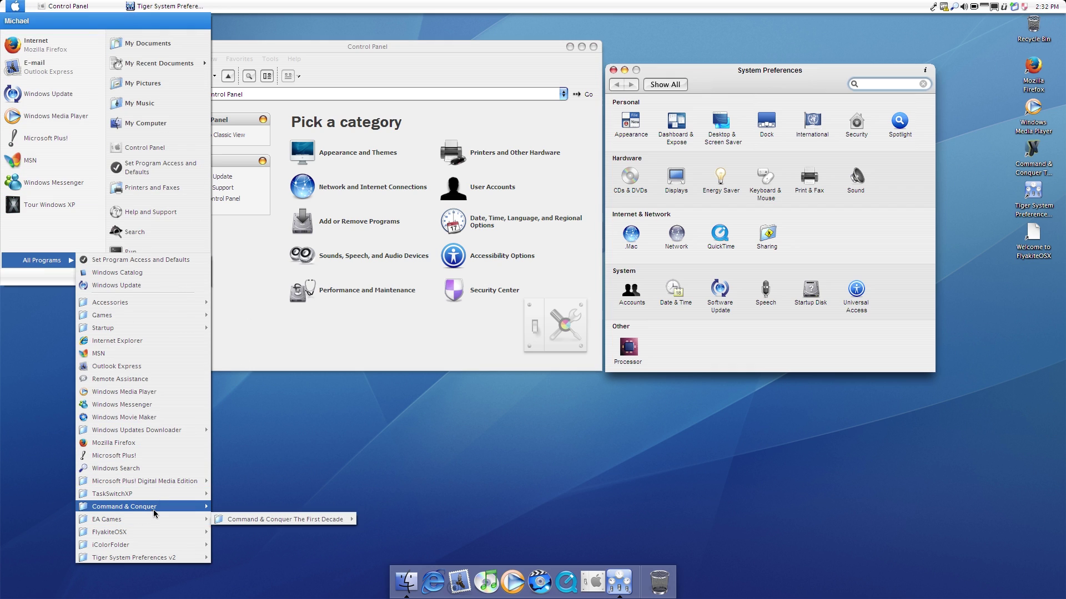
{"action": "mouse_move", "coordinate": [156, 508]}
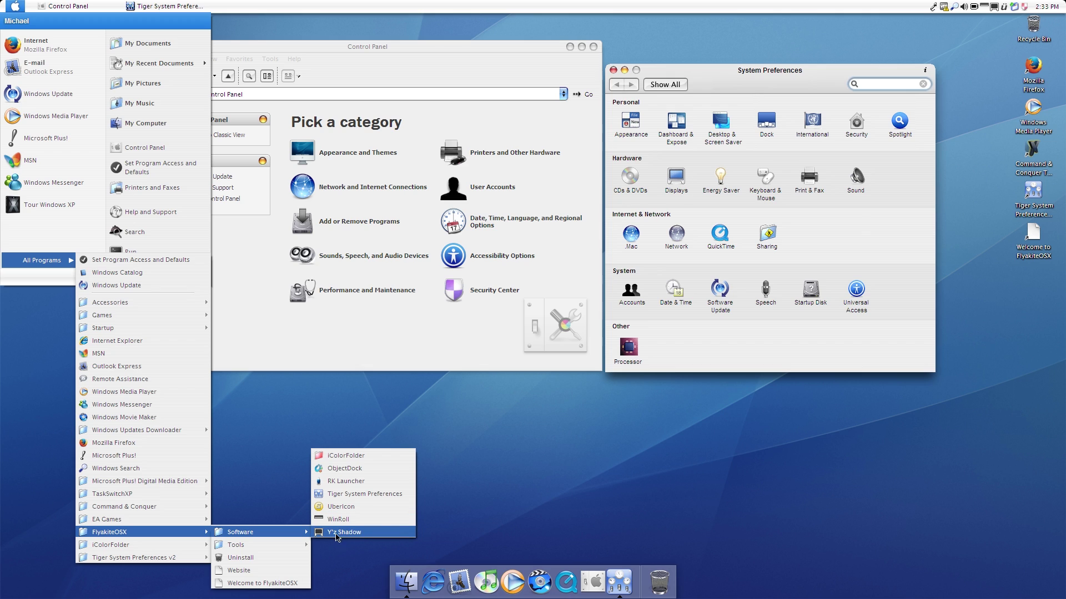
Relaunch Y'z Shadow and switch back to the Tiger System Preferences window
{"action": "left_click", "coordinate": [344, 532]}
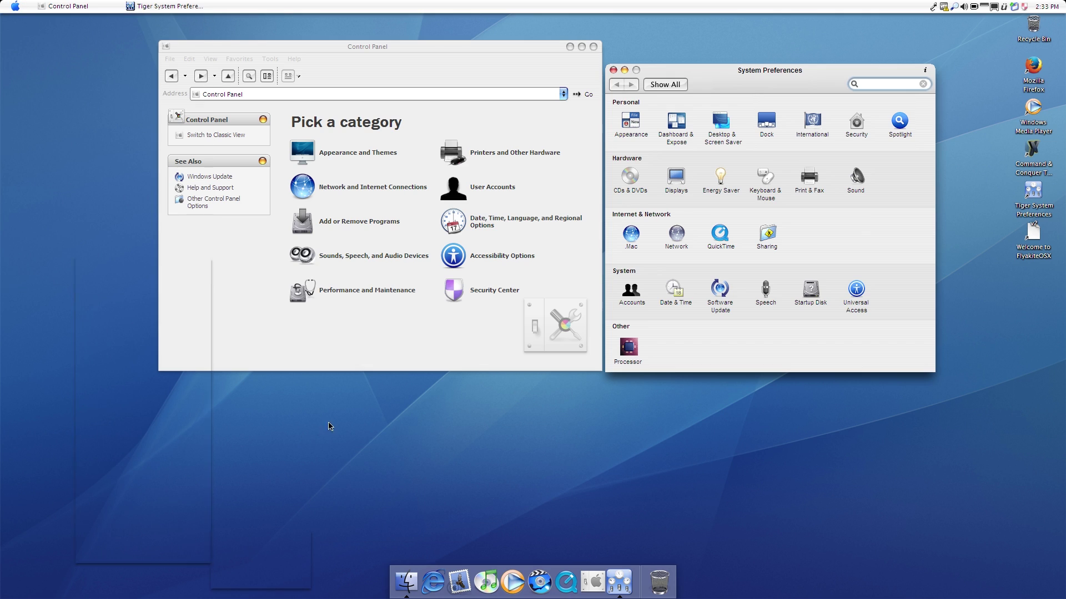
{"action": "key", "text": "alt+Tab"}
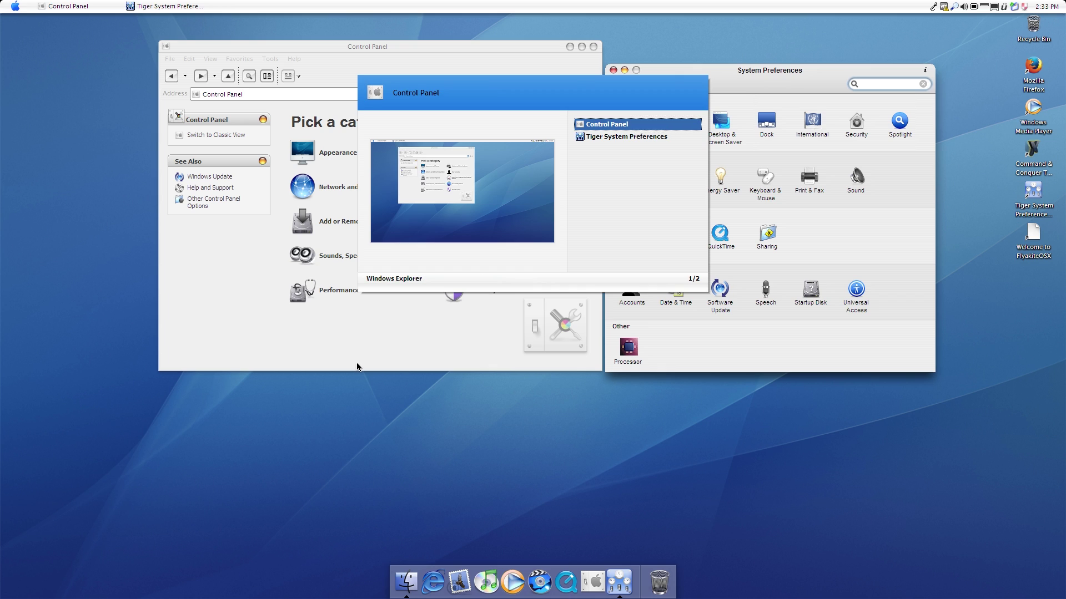
{"action": "key", "text": "alt+Tab"}
{"action": "key", "text": "alt+Tab"}
{"action": "key", "text": "alt+Tab"}
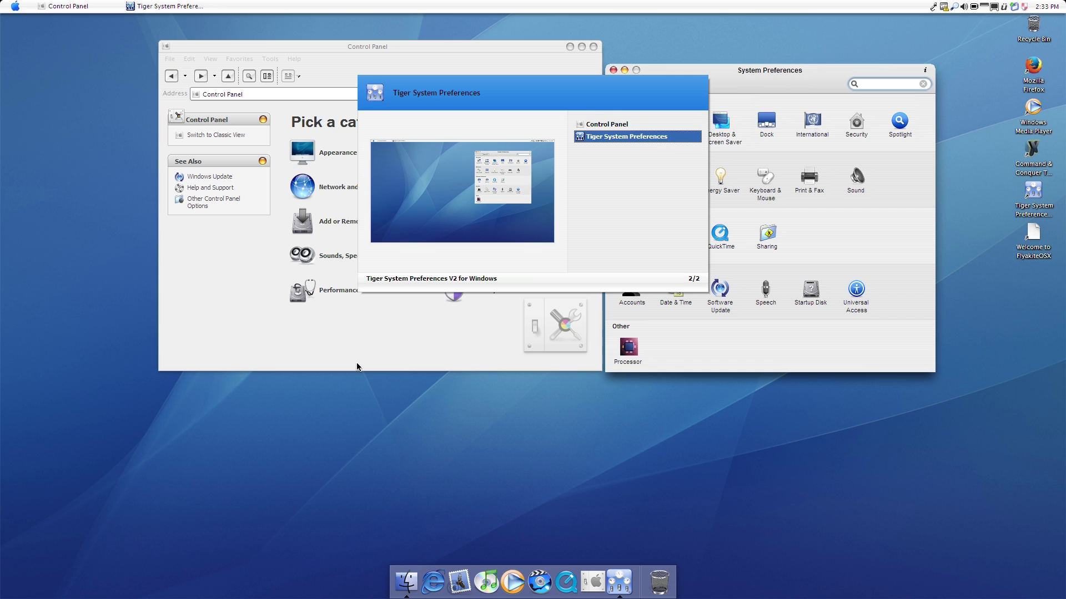
{"action": "key", "text": "alt+Tab"}
{"action": "key", "text": "alt+Tab"}
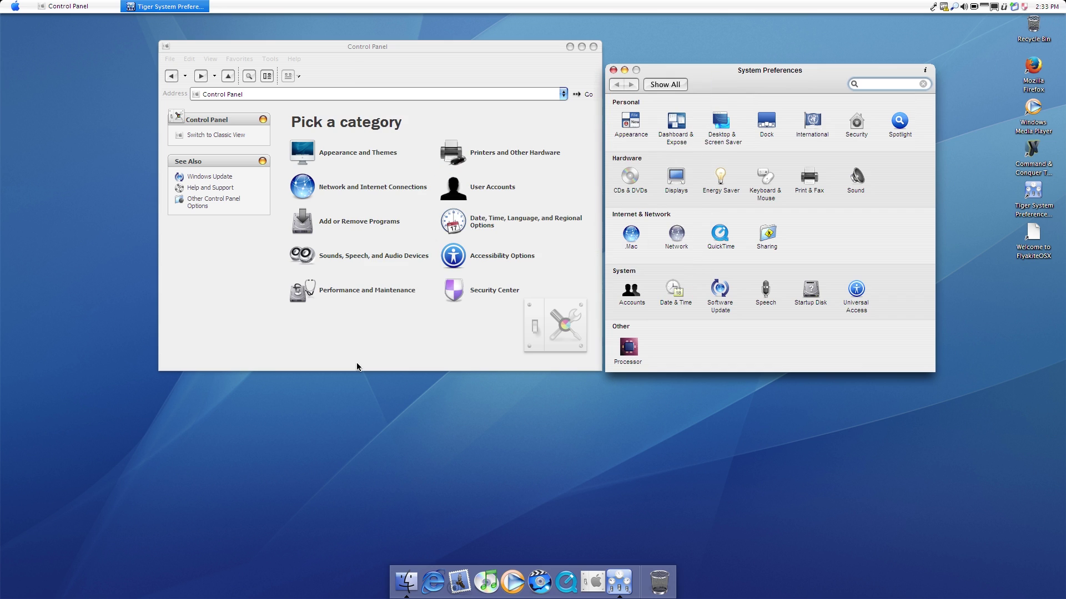
Close the System Preferences and Control Panel windows, leaving the bare Aqua desktop
{"action": "left_click_drag", "start_coordinate": [724, 75], "coordinate": [796, 107]}
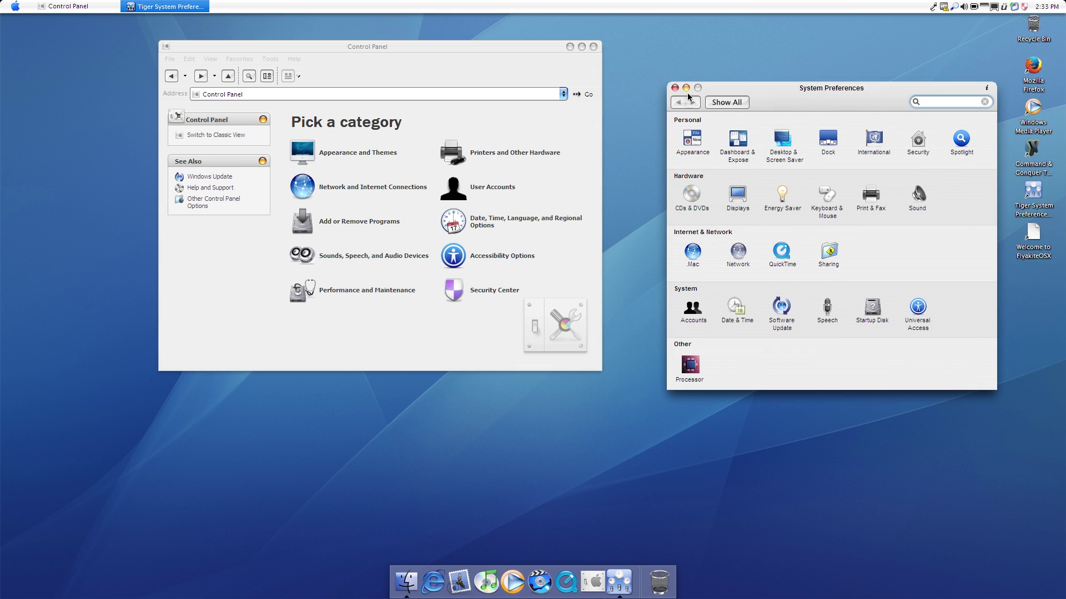
{"action": "left_click", "coordinate": [669, 89]}
{"action": "left_click", "coordinate": [731, 87]}
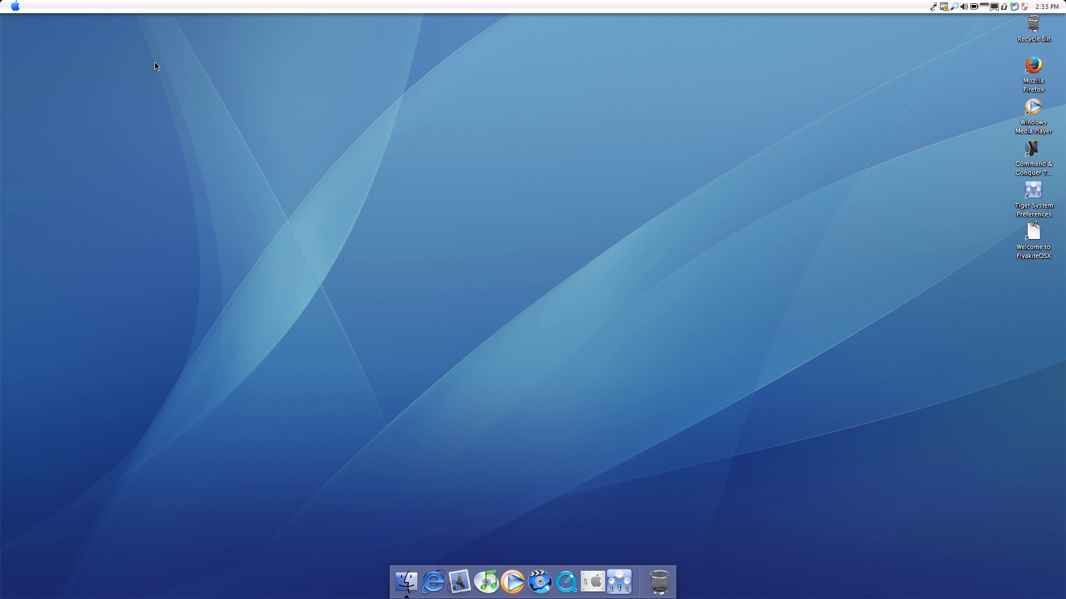
{"action": "left_click", "coordinate": [12, 7]}
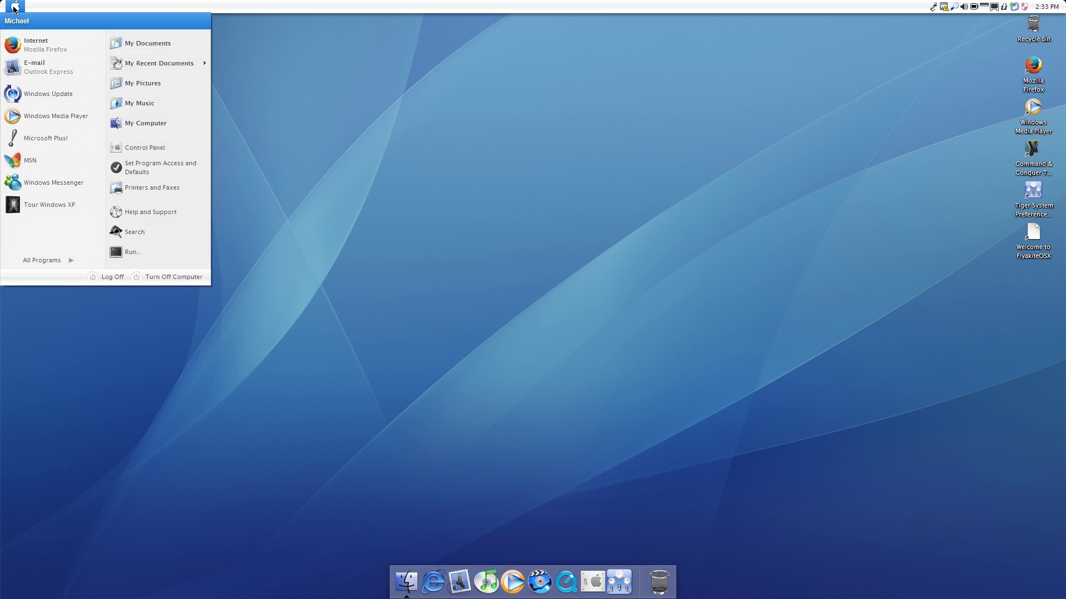
{"action": "left_click", "coordinate": [395, 181]}
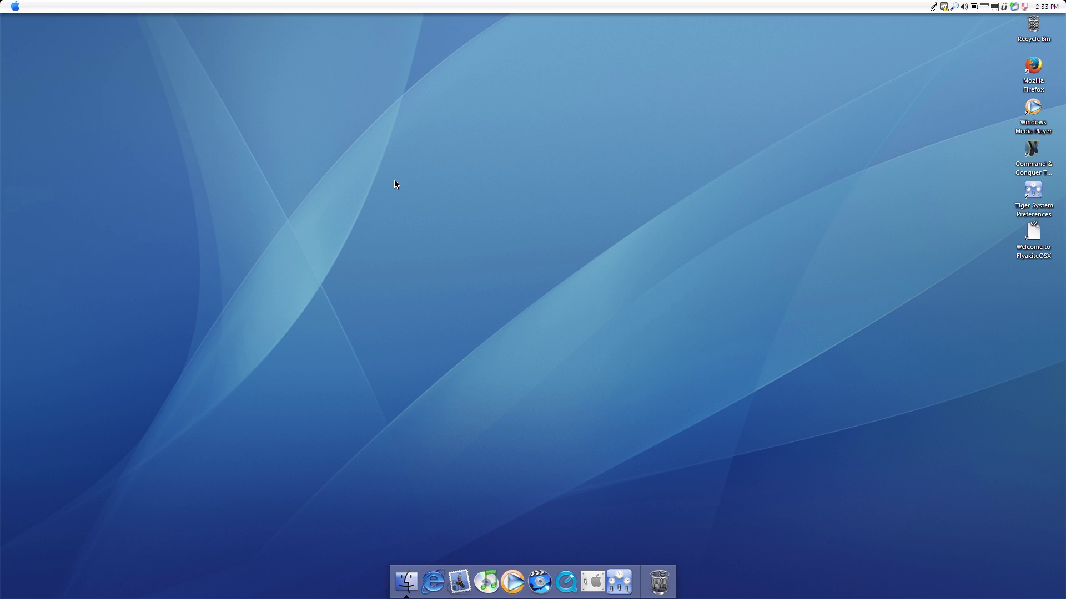